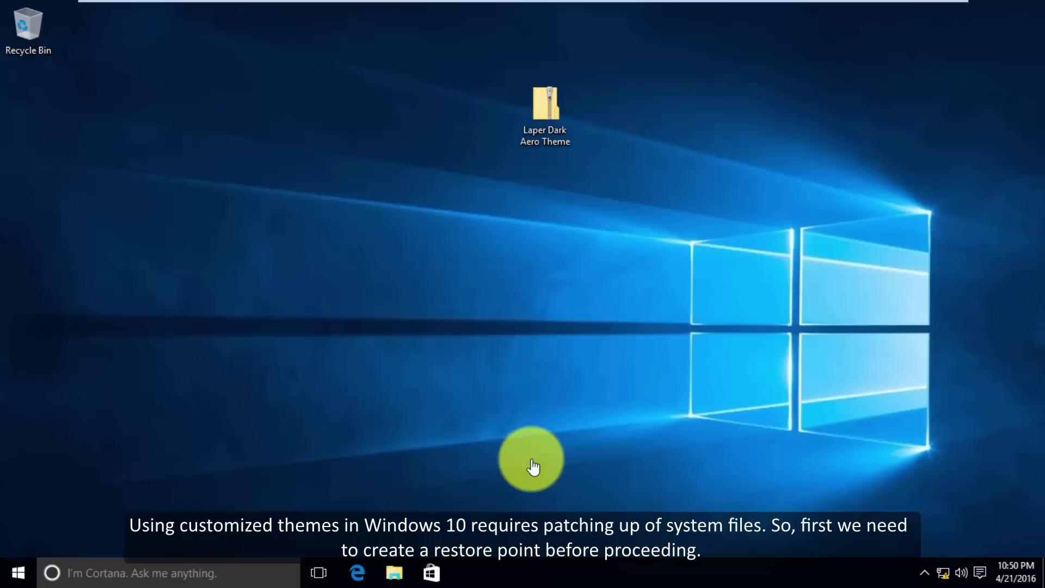
Open Windows Search from the taskbar search box on the desktop
click(241, 572)
Search 'restore point' and turn on system protection for drive C:
text(res)
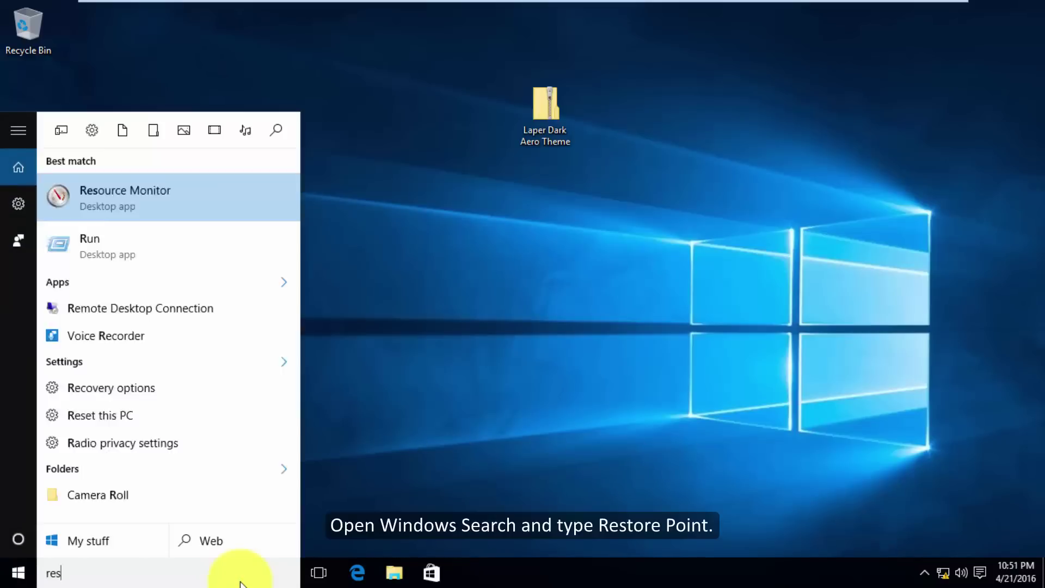
text(tore point)
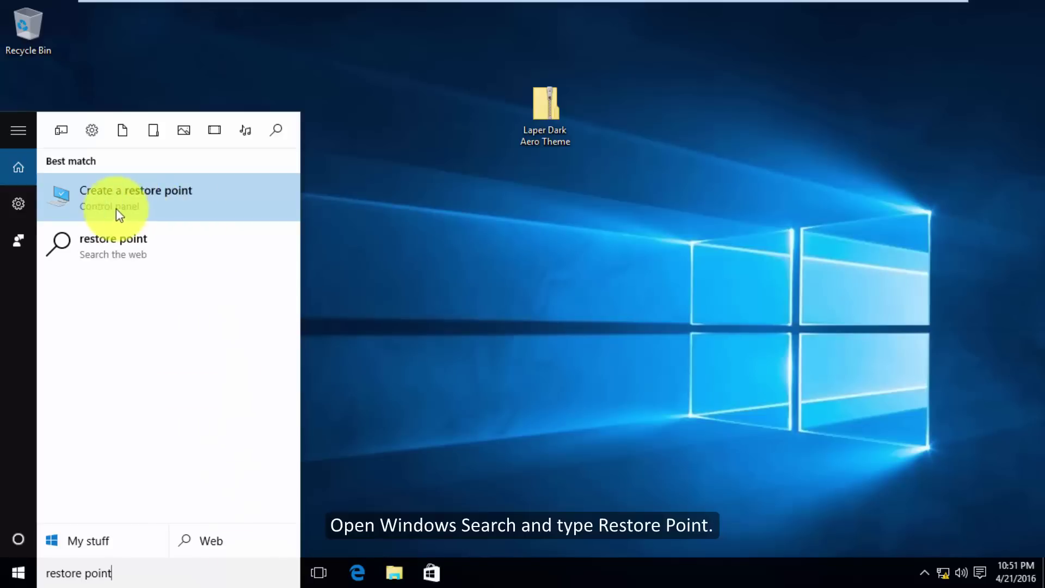
click(178, 205)
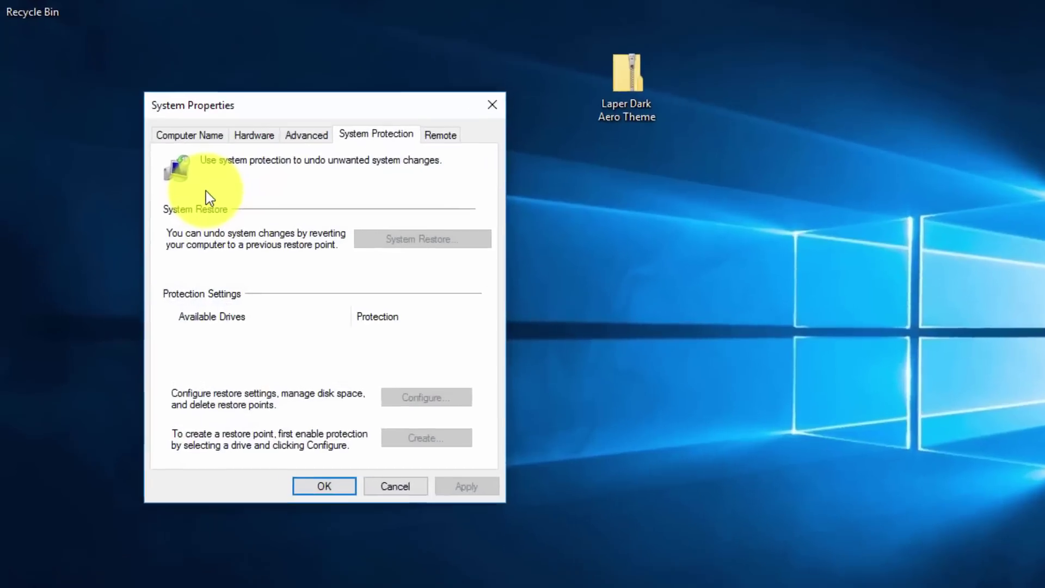
click(215, 335)
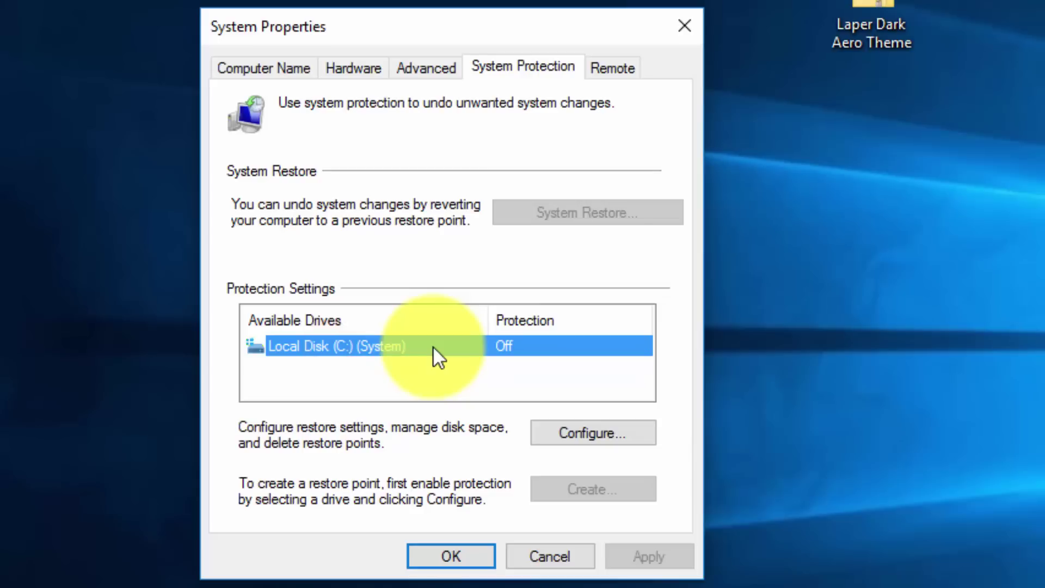
click(577, 433)
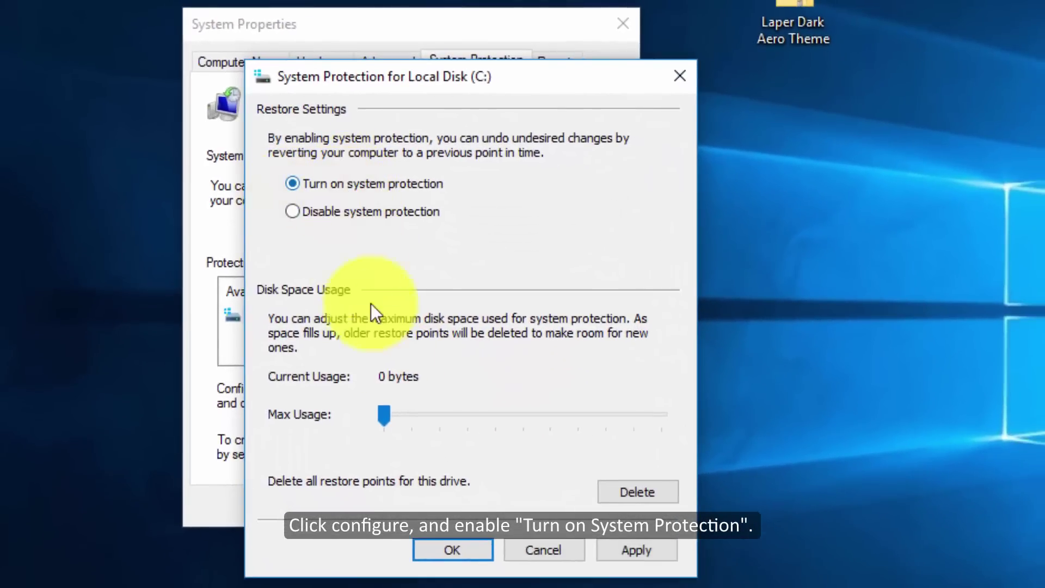
click(453, 549)
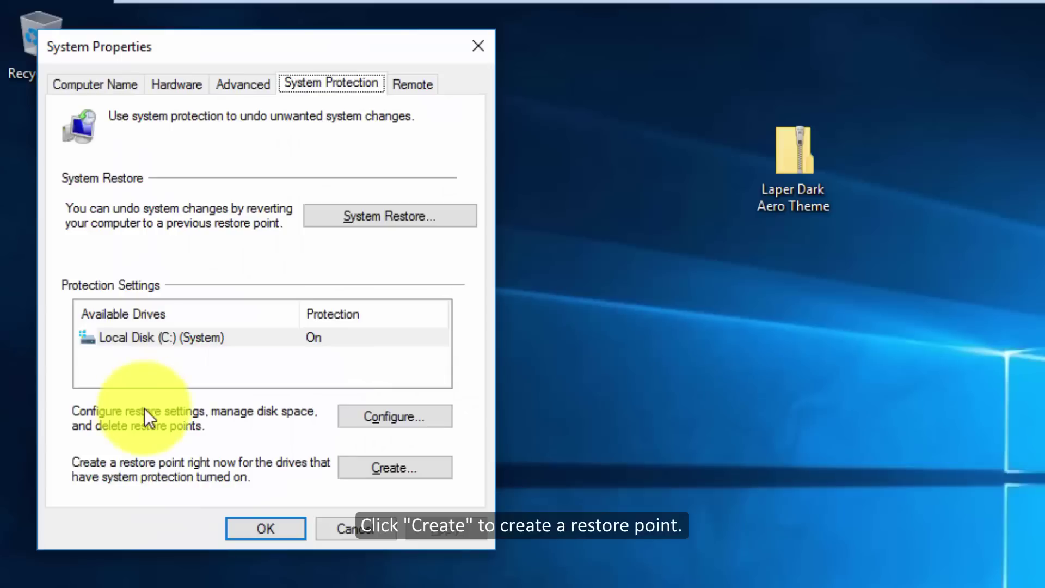
Create a restore point named 'Theme' and dismiss the success message
click(395, 467)
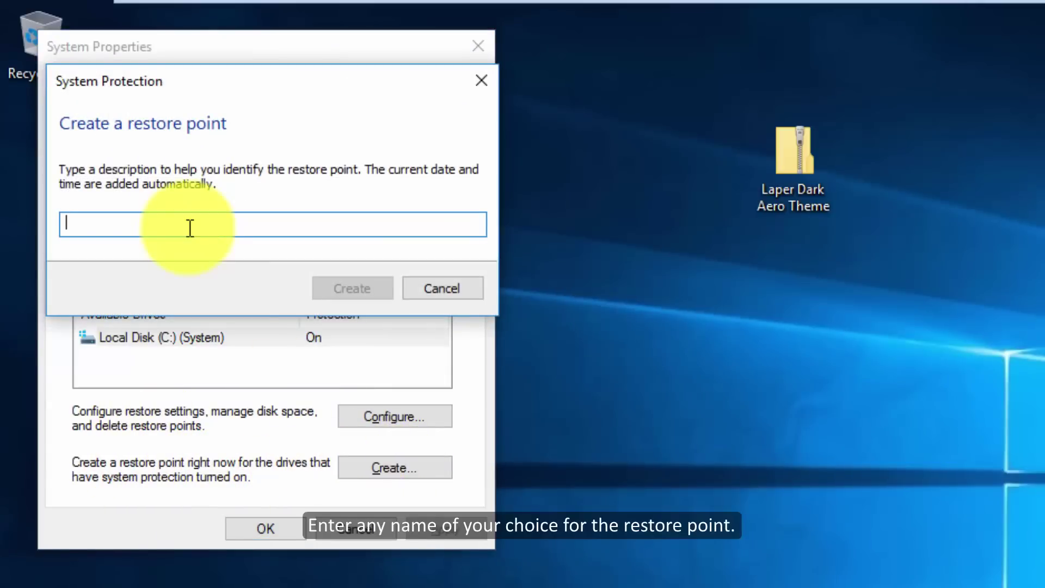
text(Theme)
key(Return)
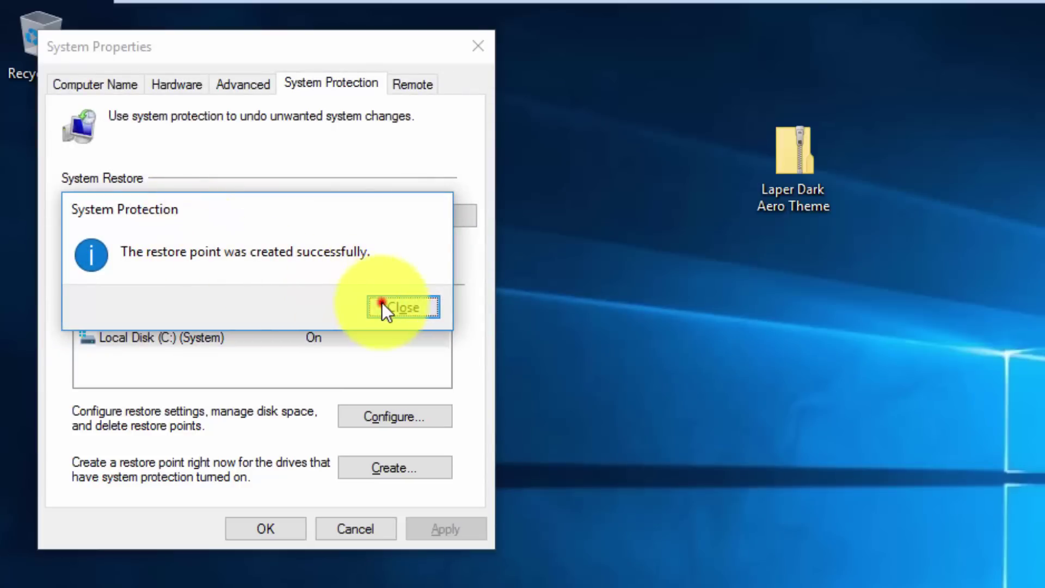
click(381, 302)
Close System Properties and extract all files from the Laper Dark Aero Theme zip
click(295, 525)
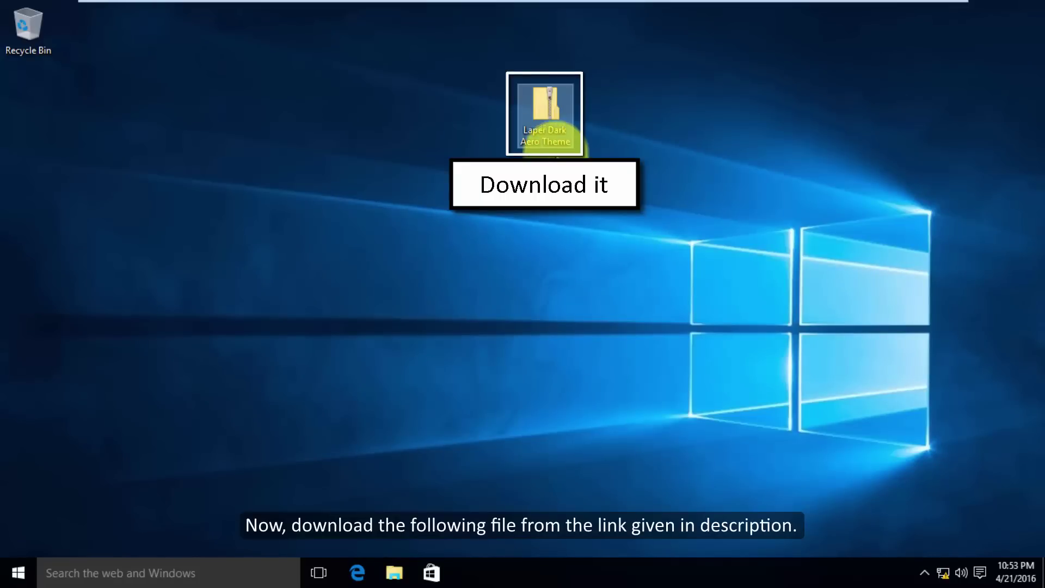
right_click(557, 123)
click(570, 158)
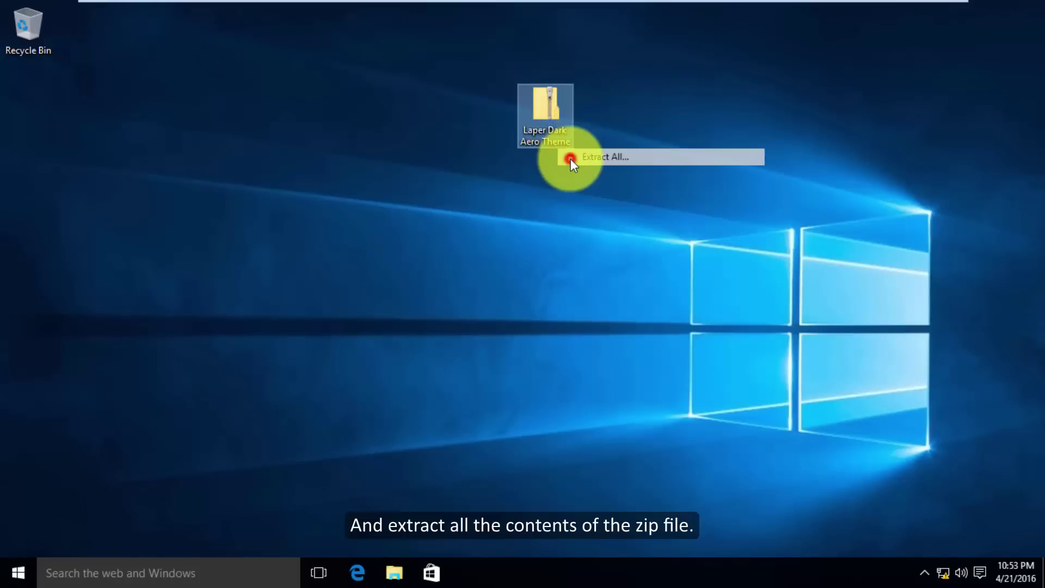
click(644, 435)
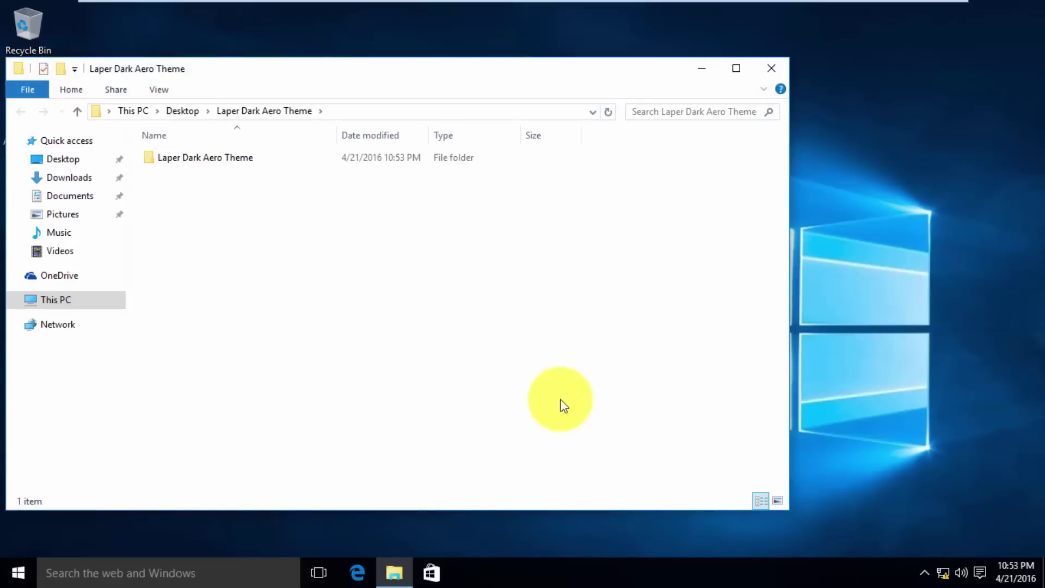
Navigate through the nested Laper Dark Aero Theme folders into 1. Theme Patcher
click(234, 158)
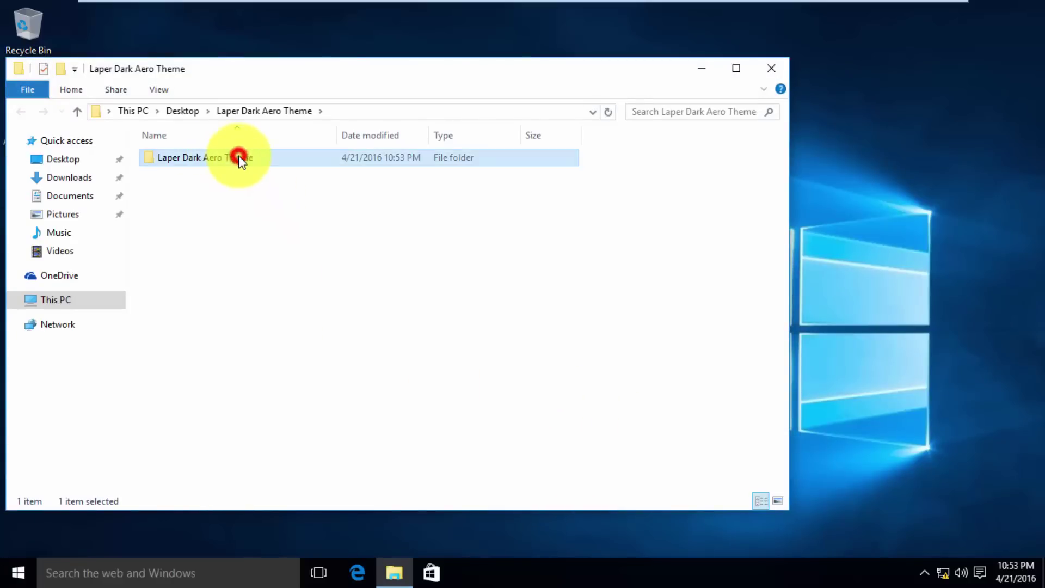
double_click(239, 159)
double_click(221, 157)
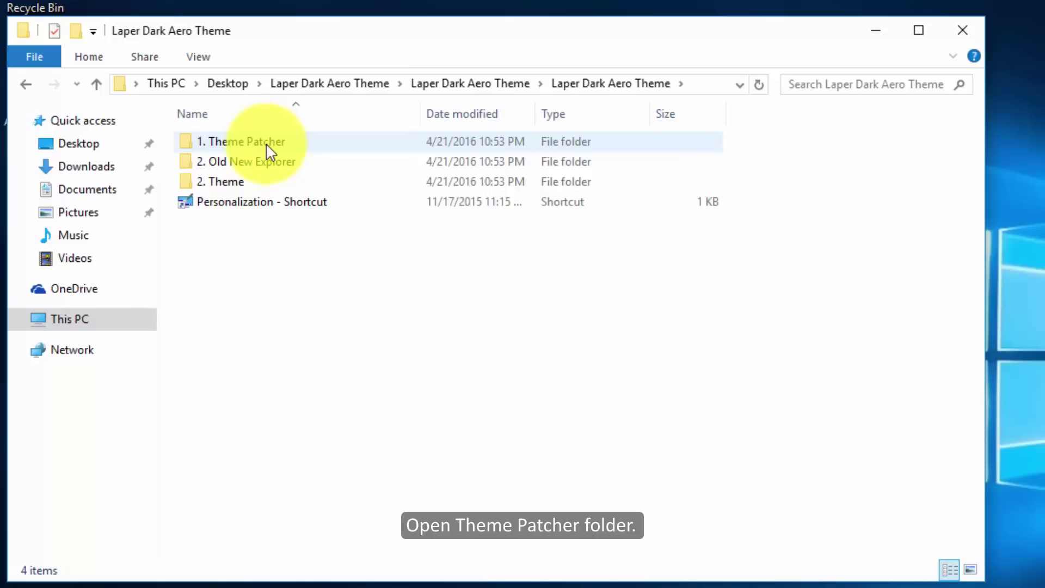
double_click(267, 143)
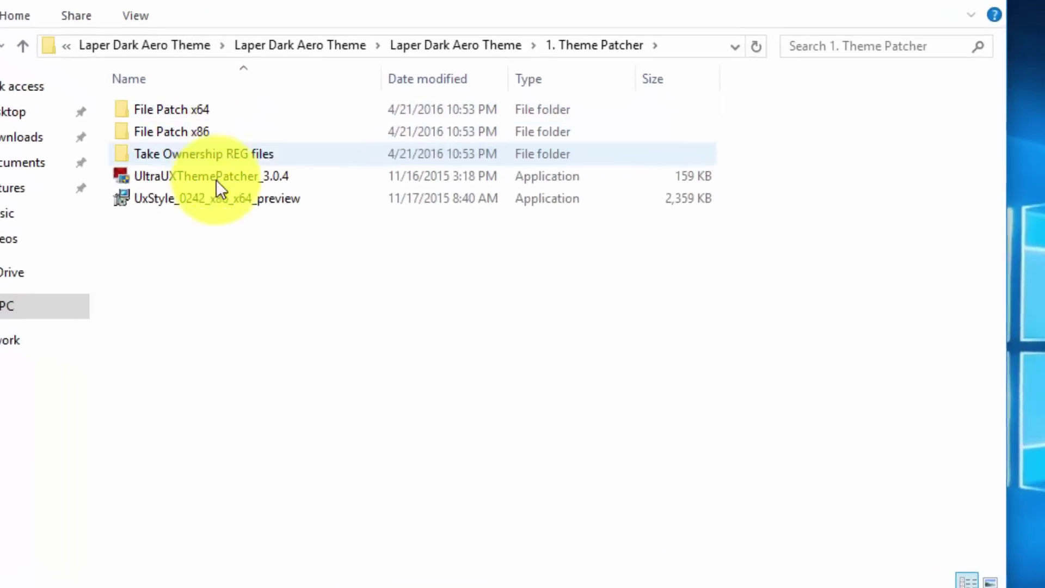
click(233, 202)
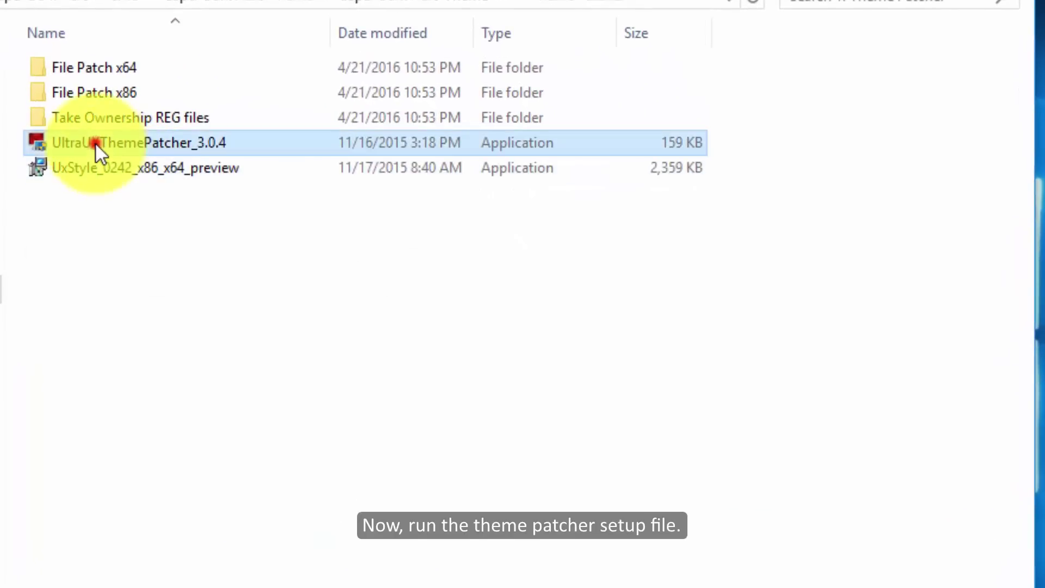
Run UltraUXThemePatcher_3.0.4, accept both licenses, install the patch, and reboot now
double_click(152, 143)
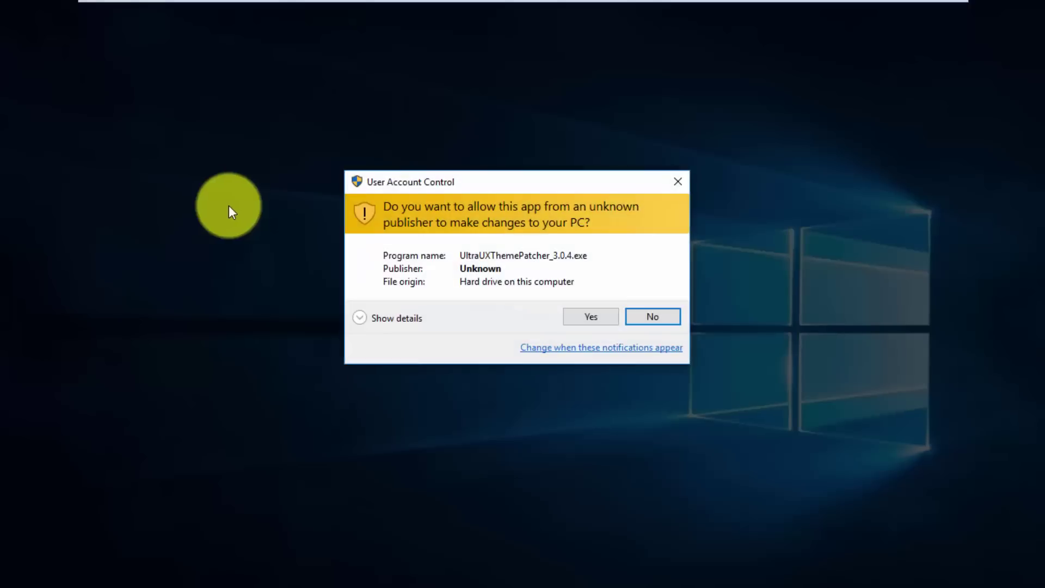
click(570, 314)
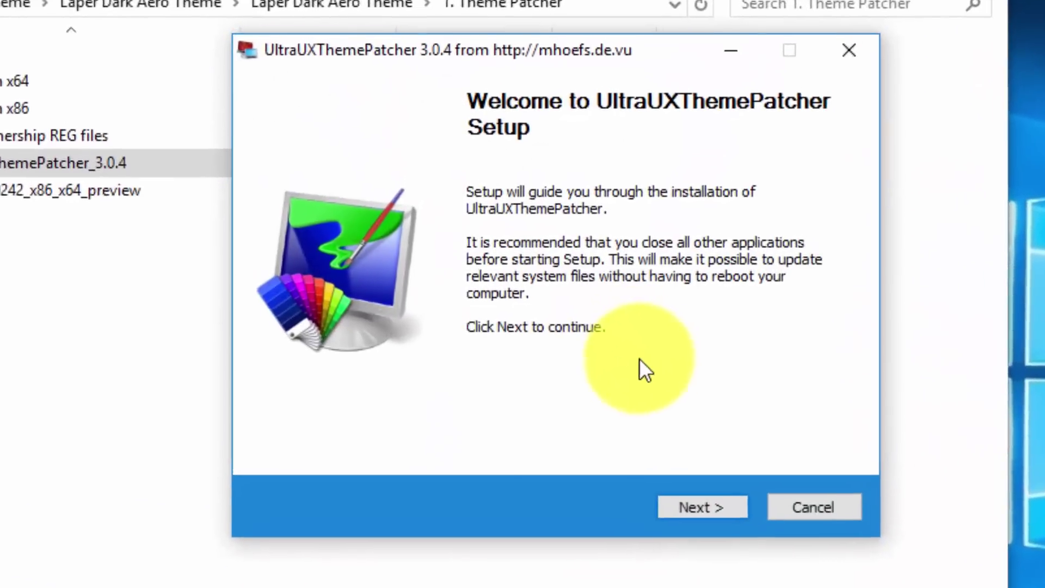
click(603, 406)
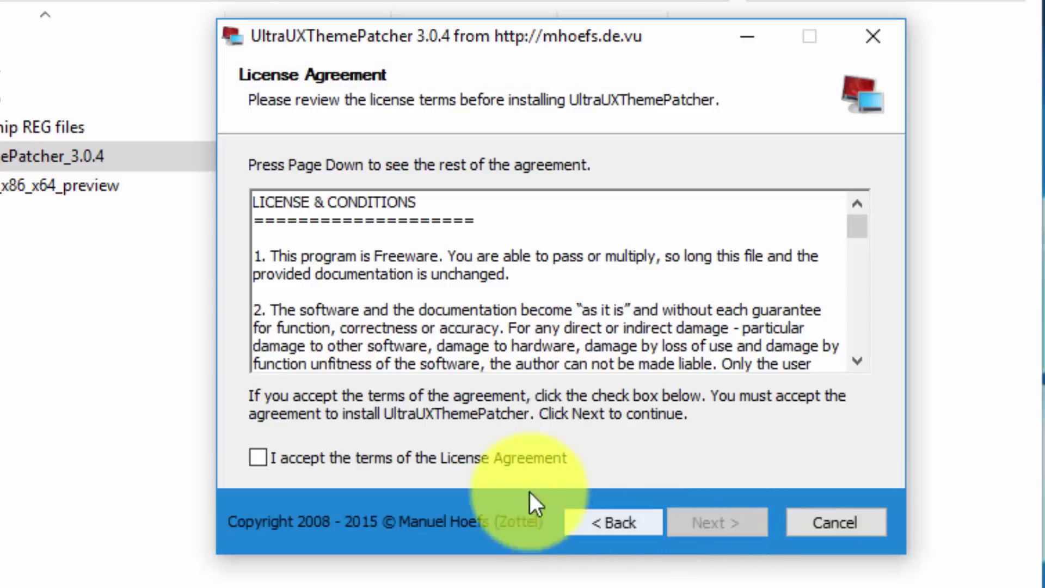
click(482, 457)
click(702, 526)
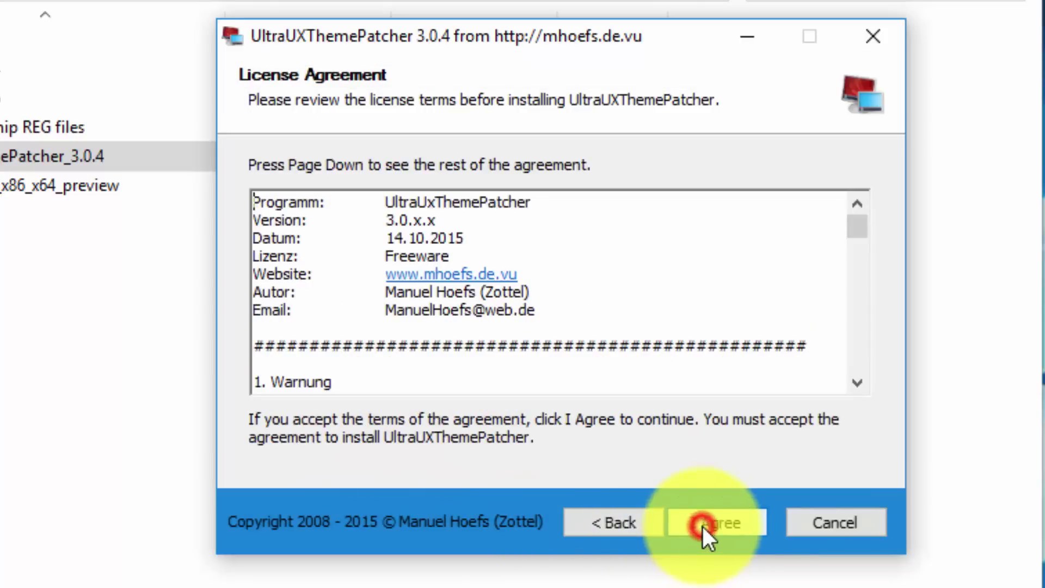
click(703, 527)
click(704, 527)
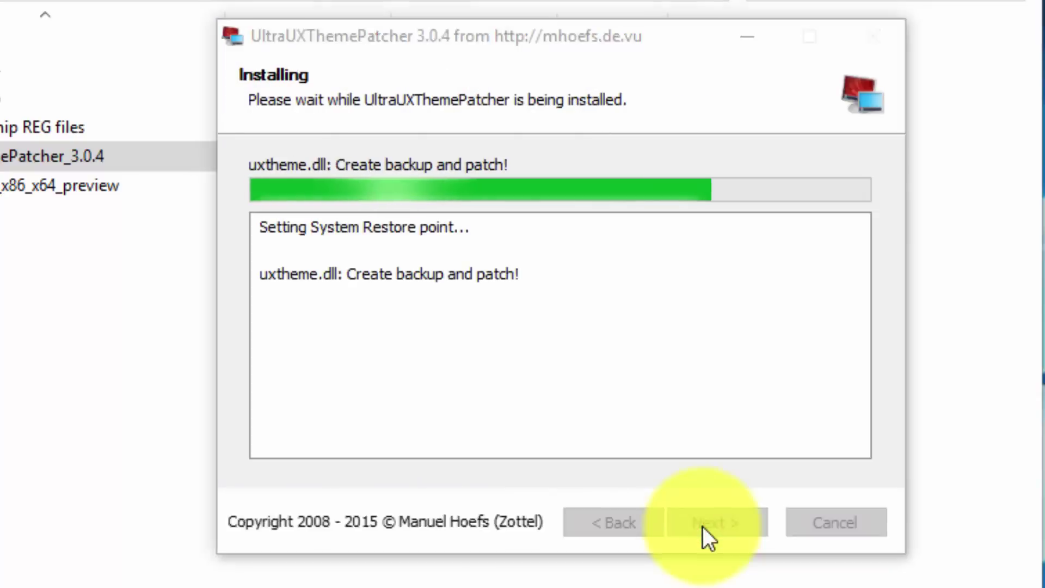
click(703, 523)
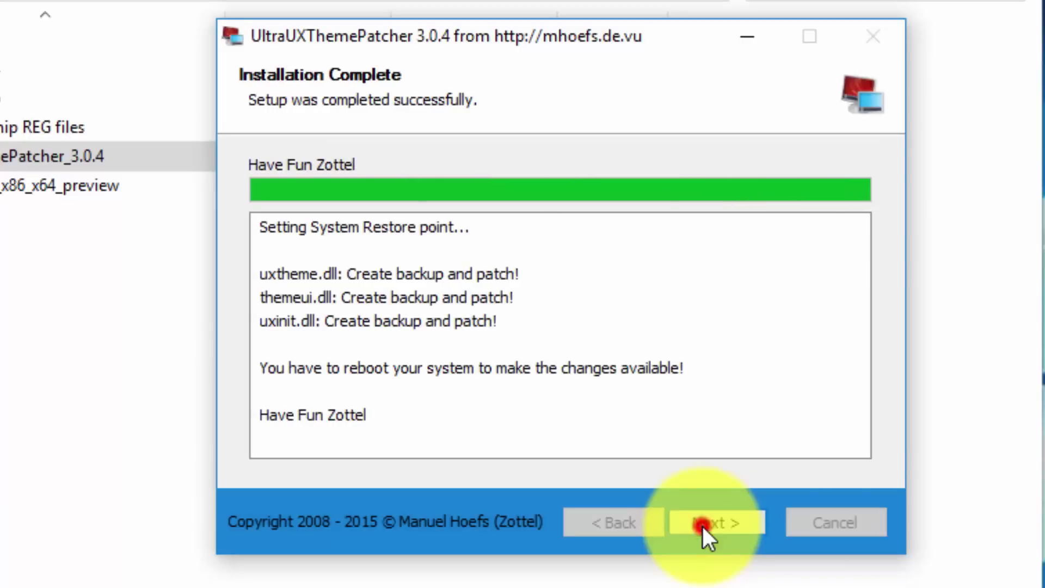
click(704, 527)
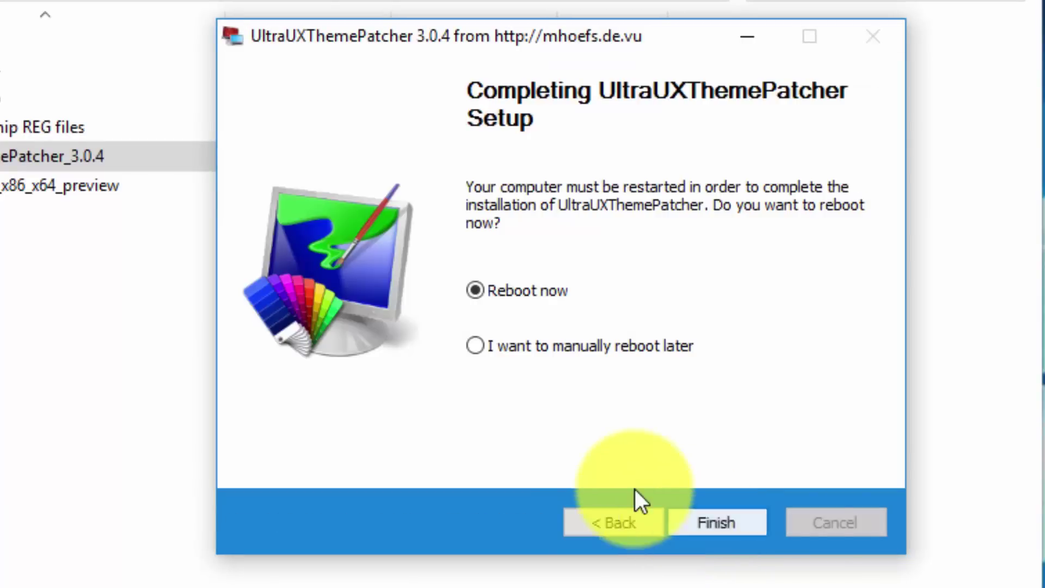
click(718, 527)
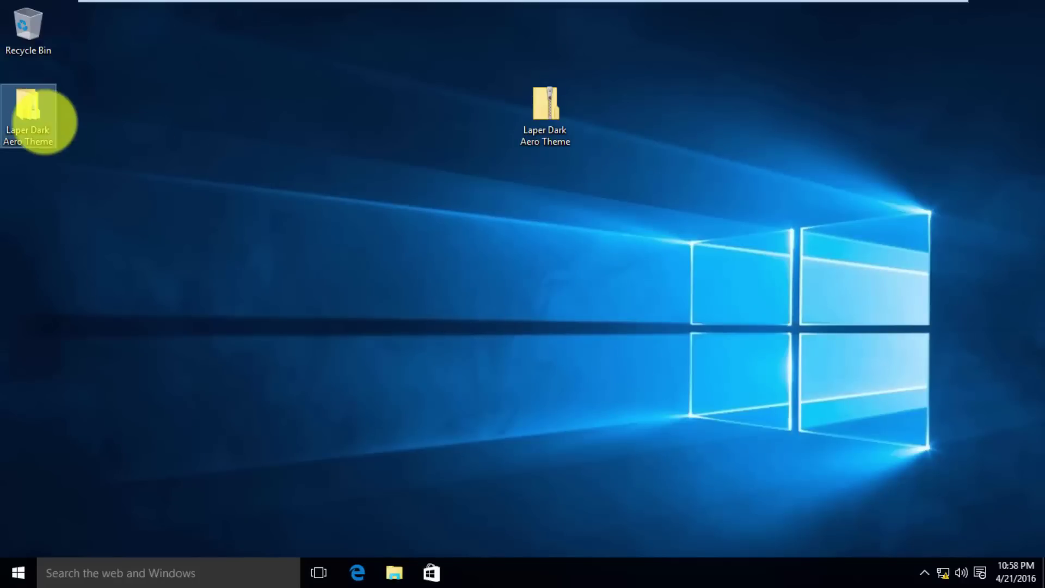
Navigate through the nested Laper Dark Aero Theme folders back into 1. Theme Patcher
double_click(45, 121)
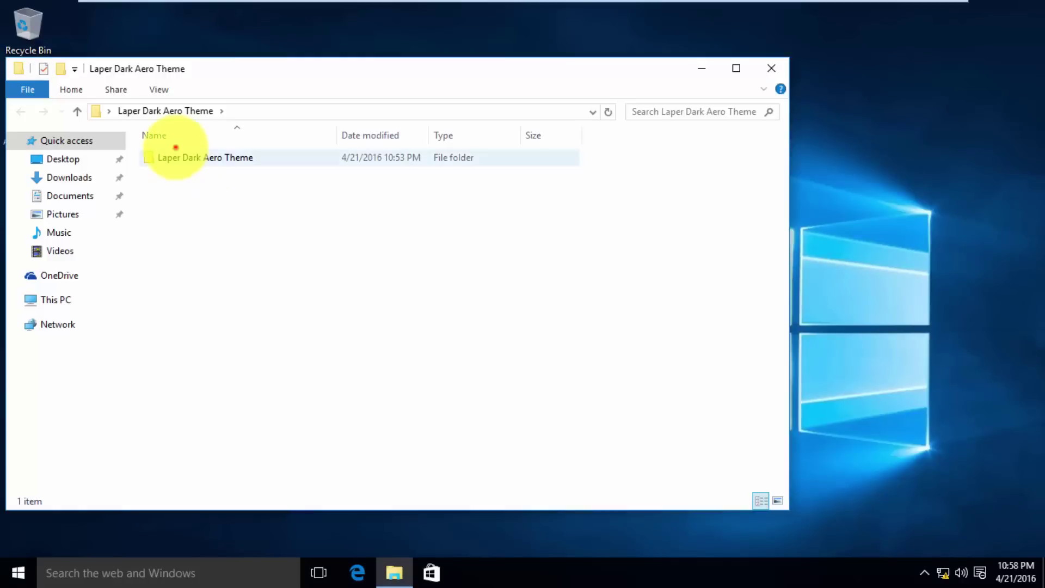
double_click(194, 158)
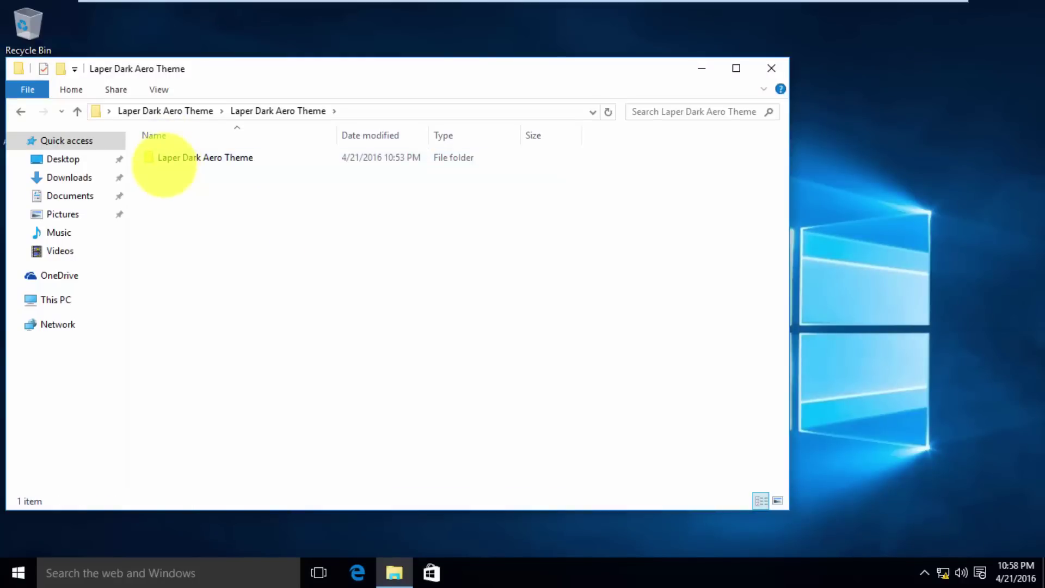
click(170, 157)
double_click(170, 157)
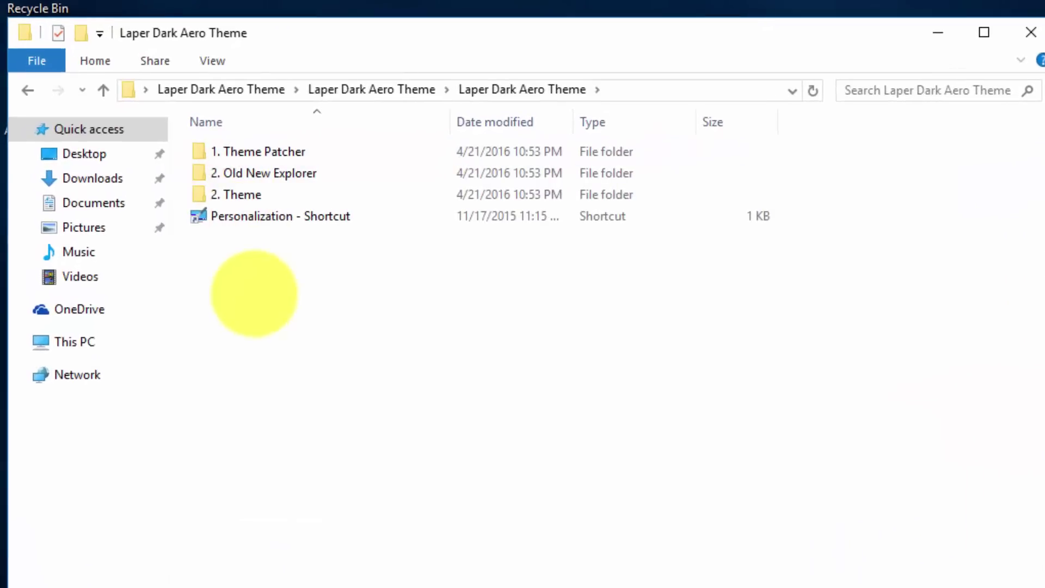
double_click(245, 154)
Run UxStyle_0242_x86_x64_preview, install it with admin approval, and close the finished setup
click(259, 236)
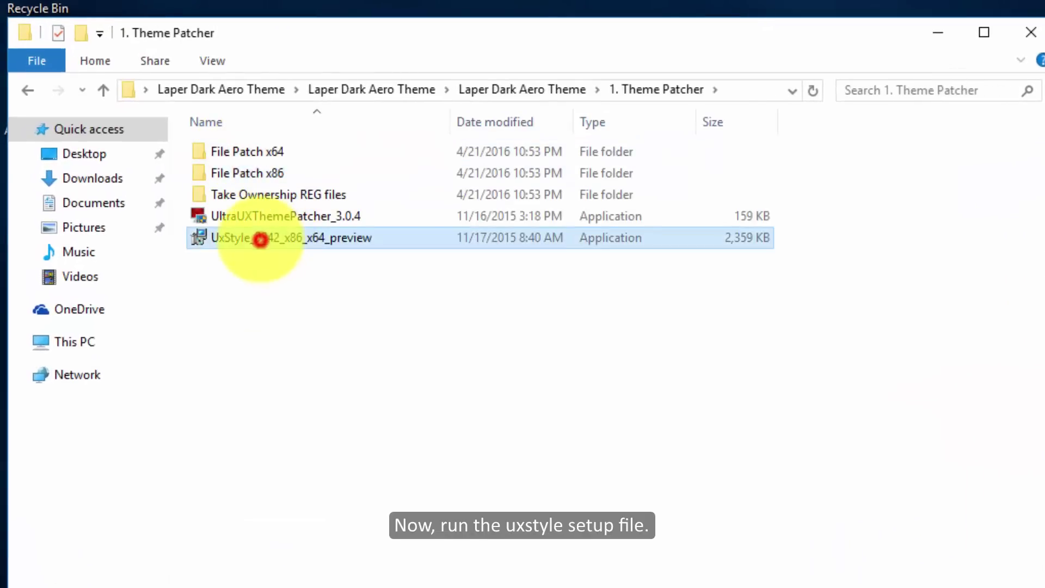
double_click(236, 236)
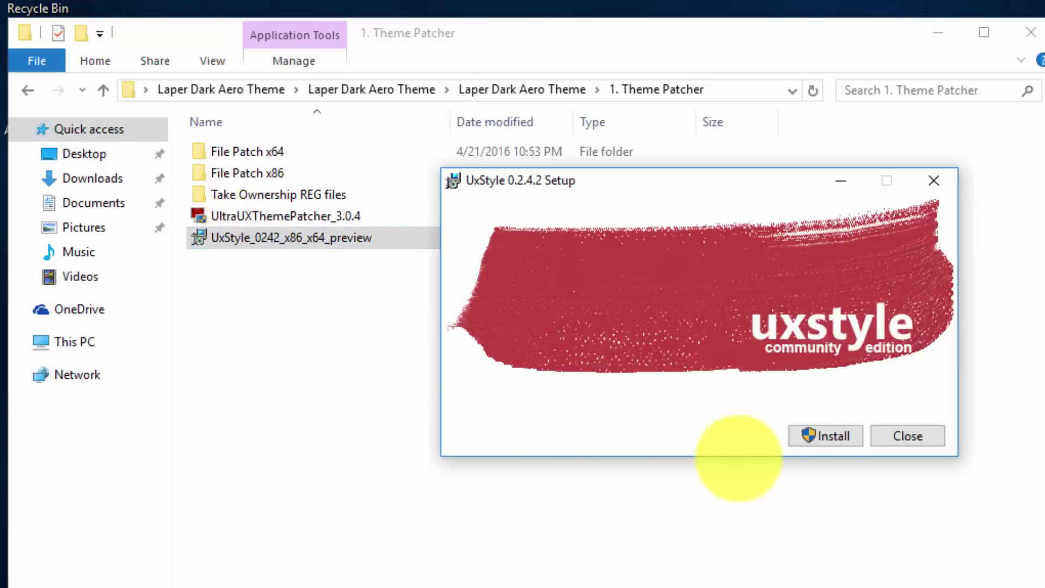
click(811, 438)
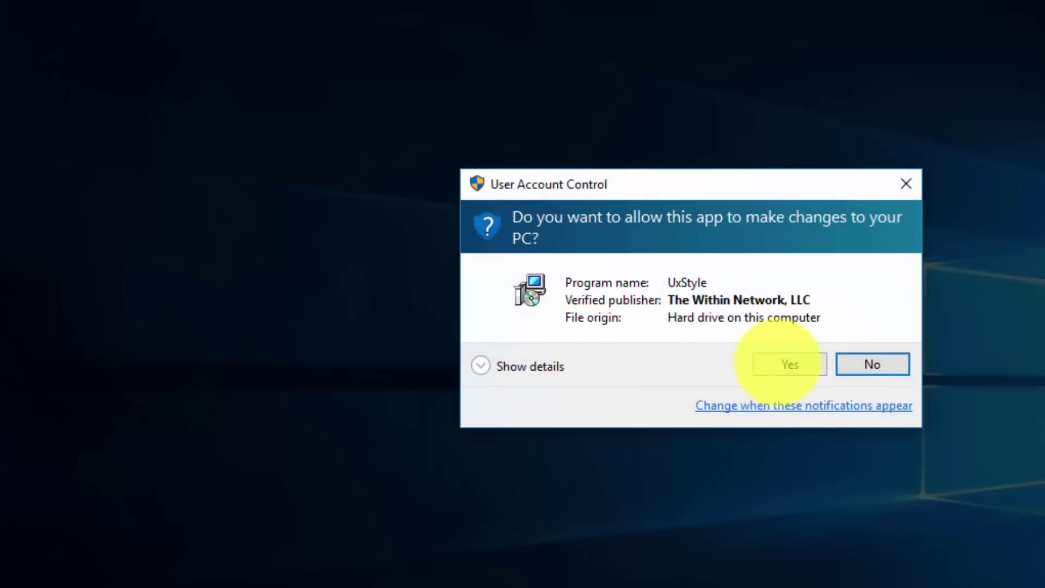
click(779, 363)
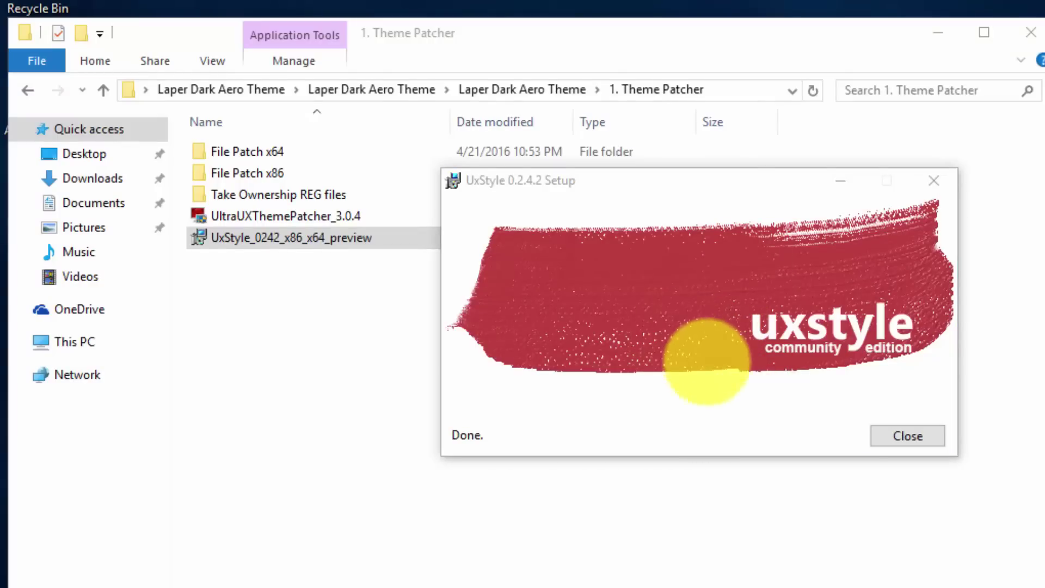
click(907, 436)
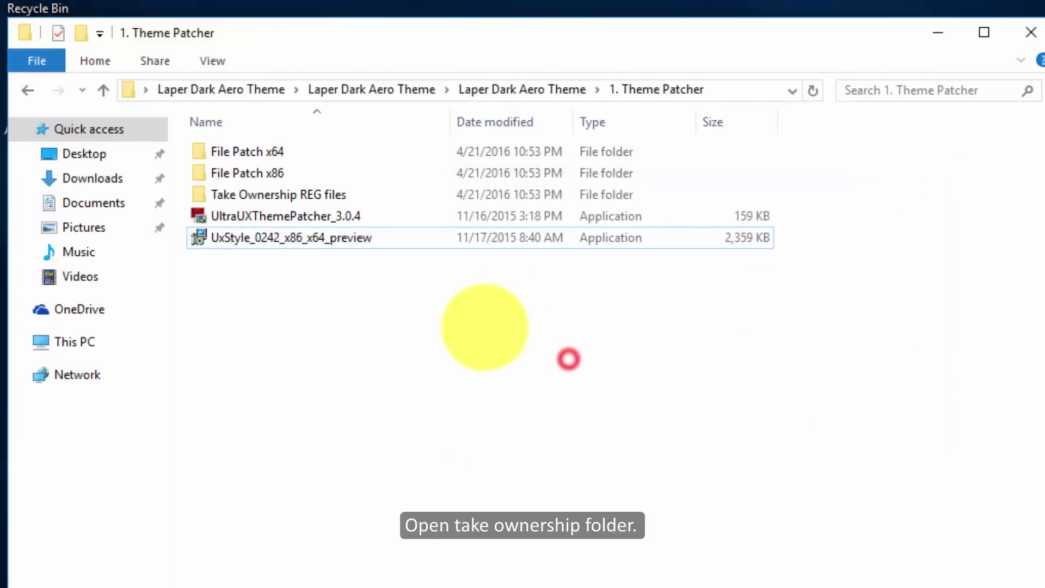
Merge Add_Take_Ownership_to_context_menu.reg into the registry, then go up to the Laper Dark Aero Theme folder
double_click(280, 195)
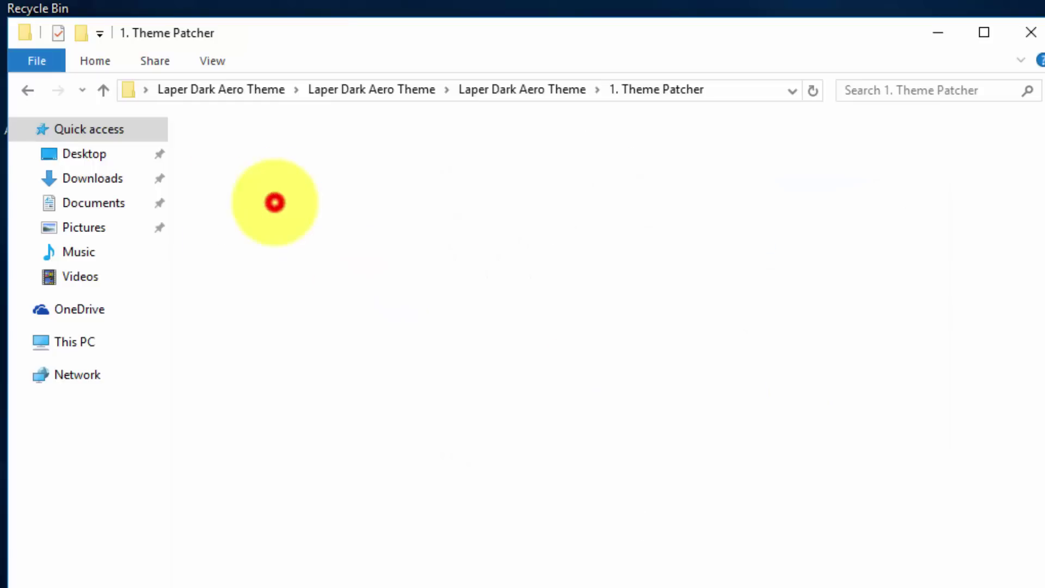
double_click(252, 150)
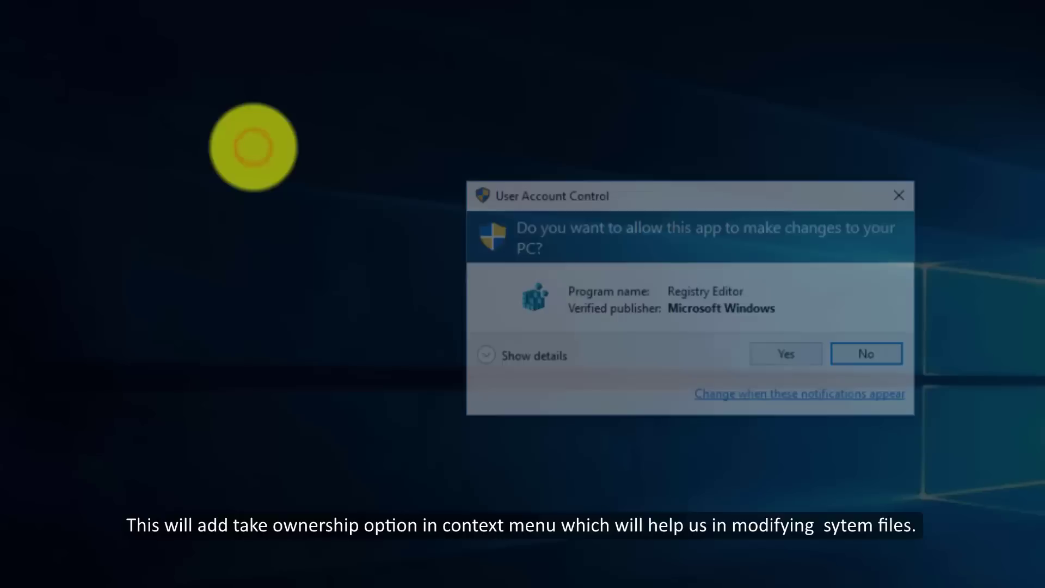
click(787, 357)
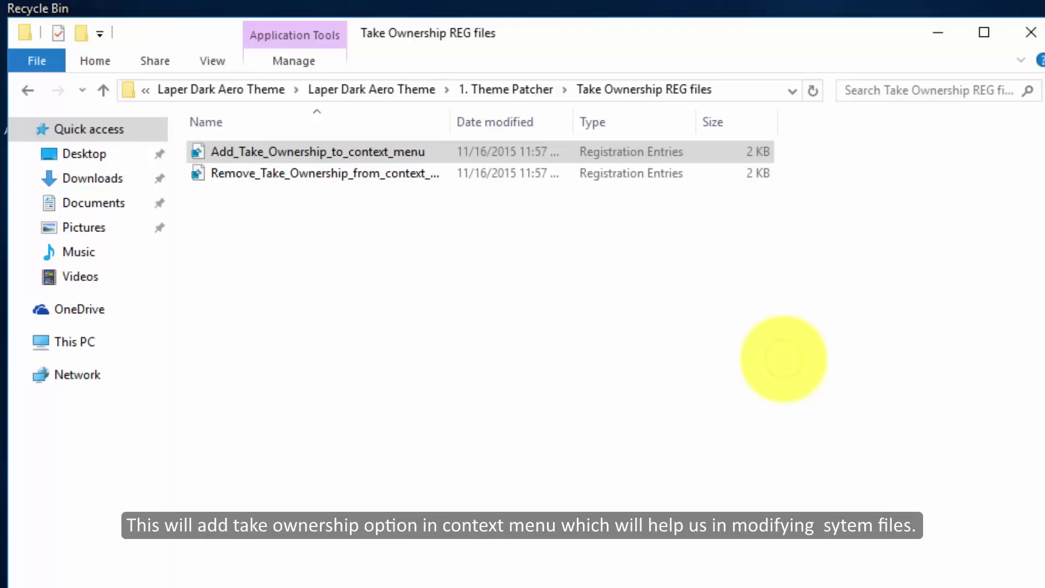
click(846, 366)
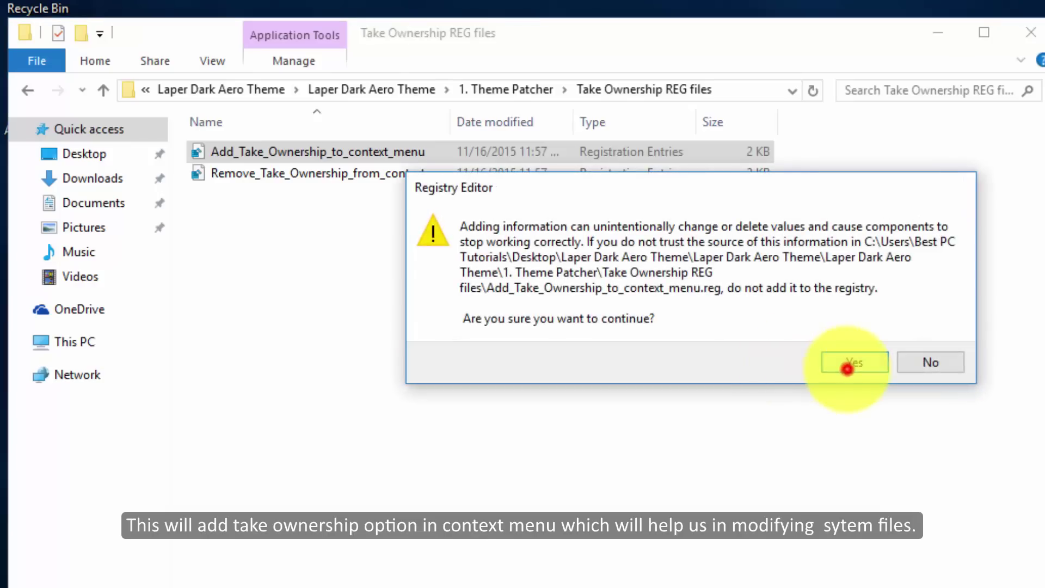
click(905, 333)
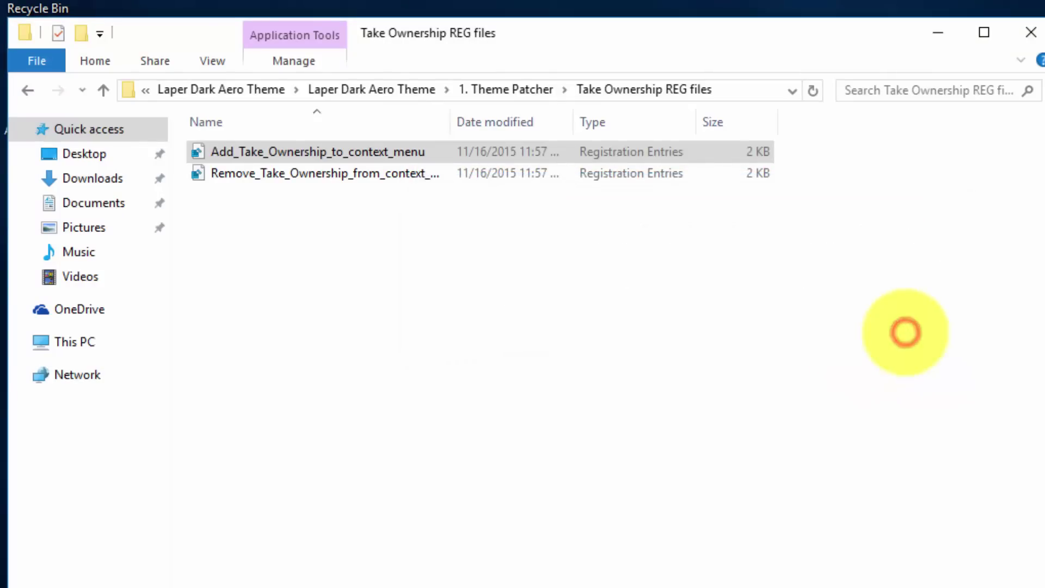
click(103, 89)
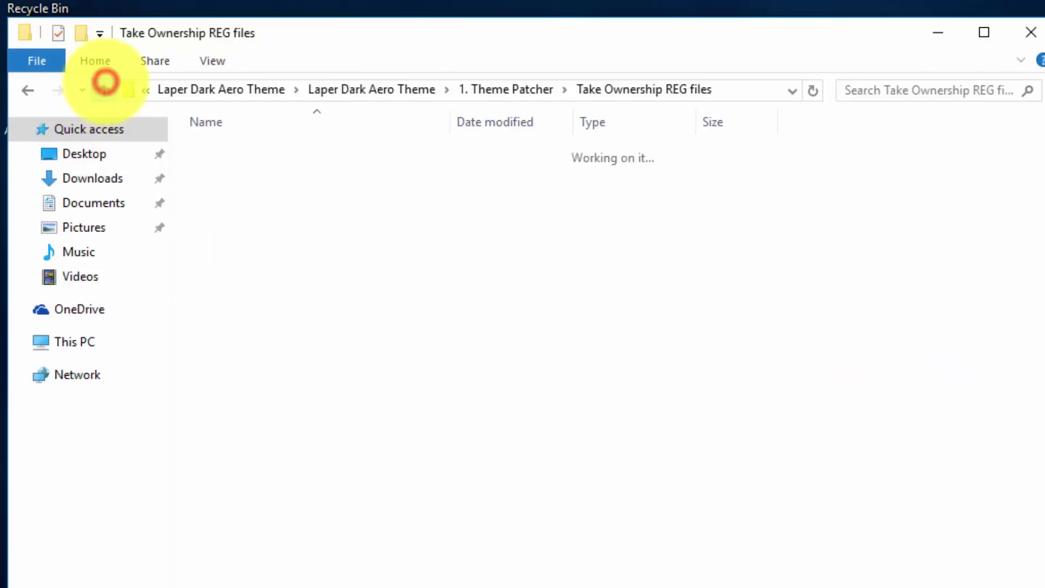
click(104, 88)
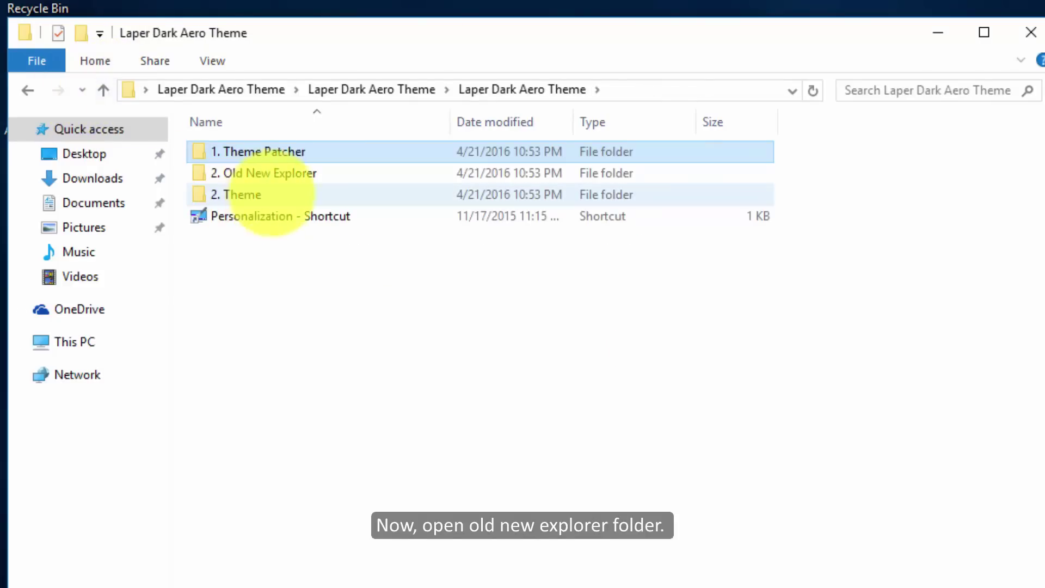
Launch OldNewExplorerCfg from the 2. Old New Explorer folder
click(257, 172)
double_click(261, 172)
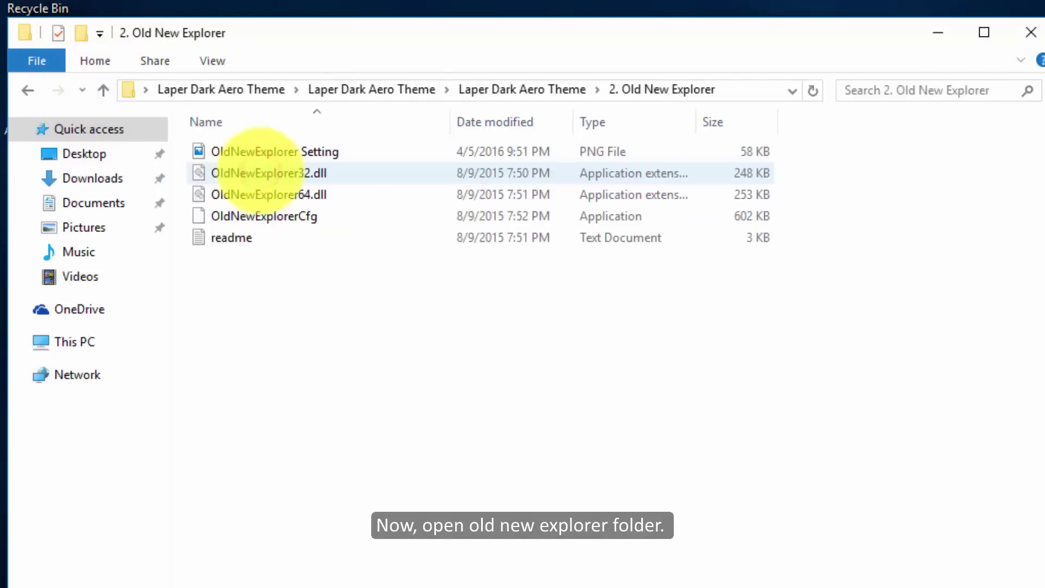
click(260, 217)
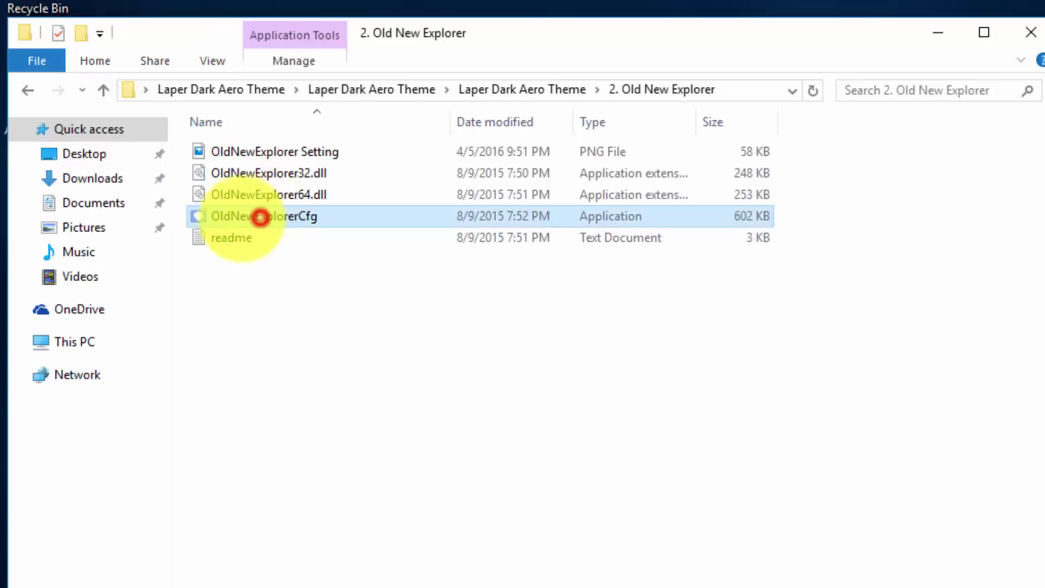
double_click(273, 216)
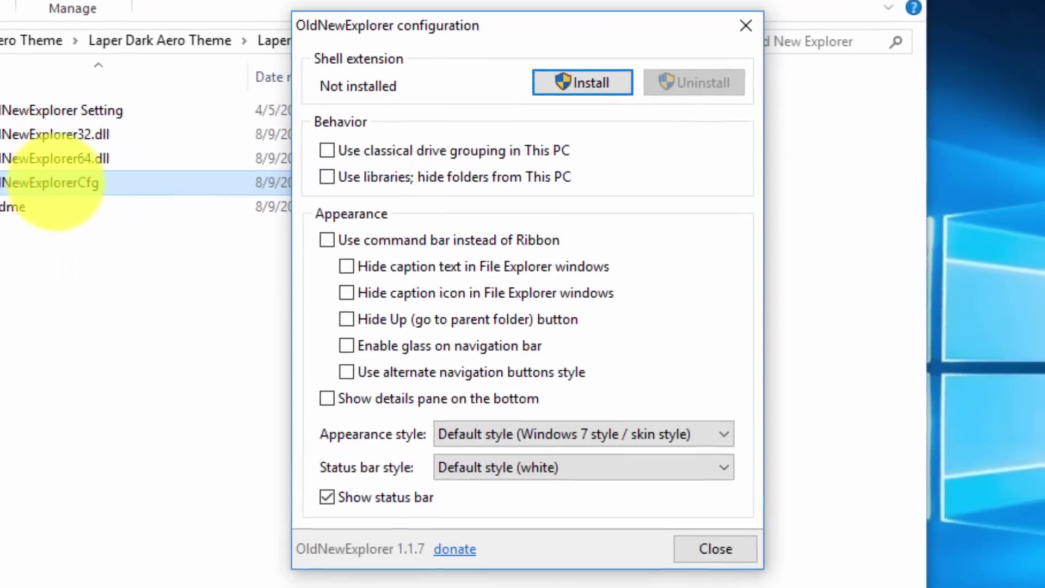
Enable the command bar, disable the status bar, and install the OldNewExplorer shell extension
click(295, 237)
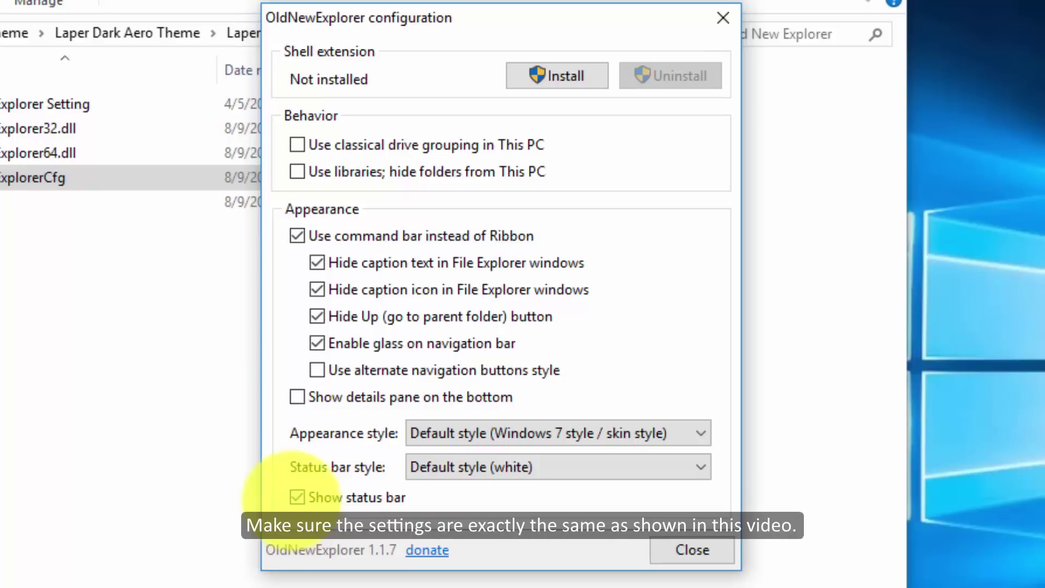
click(297, 498)
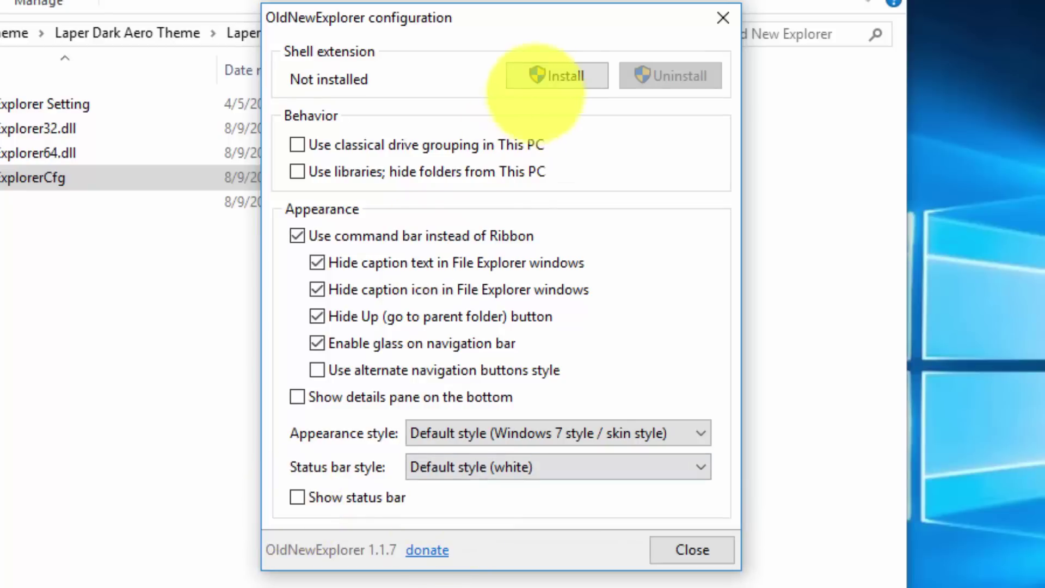
click(553, 76)
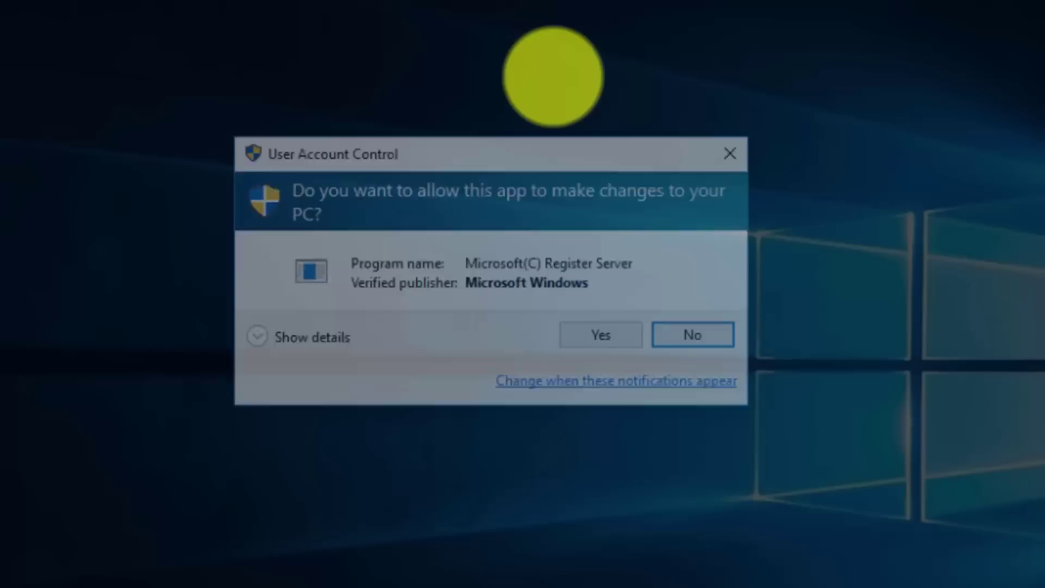
click(597, 329)
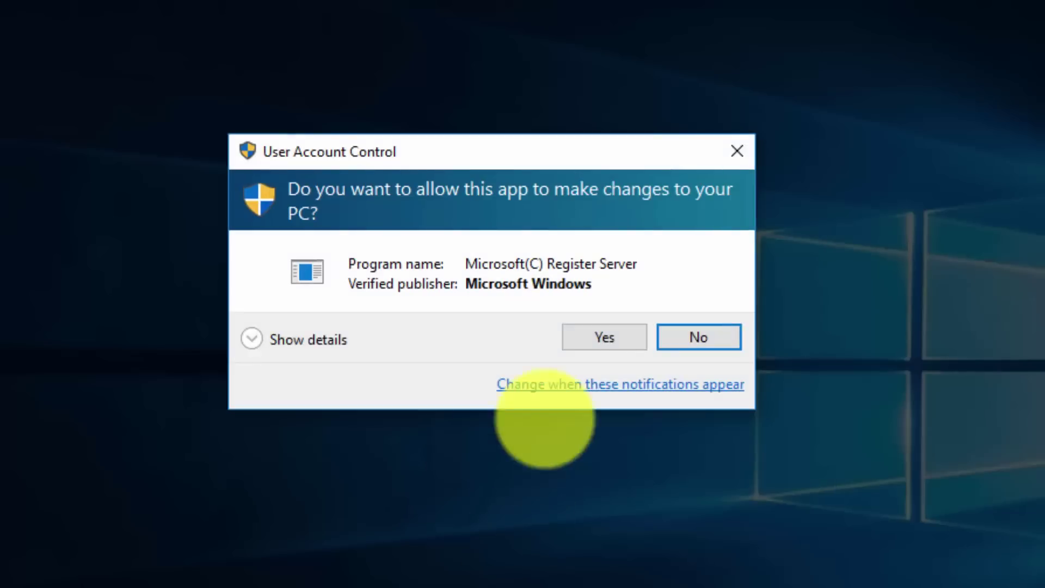
click(581, 335)
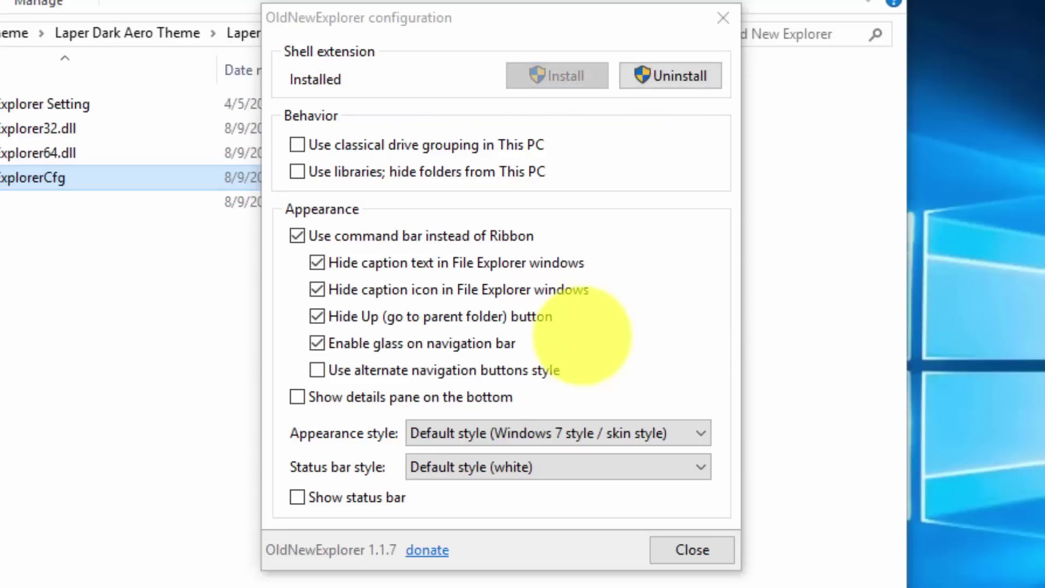
click(692, 549)
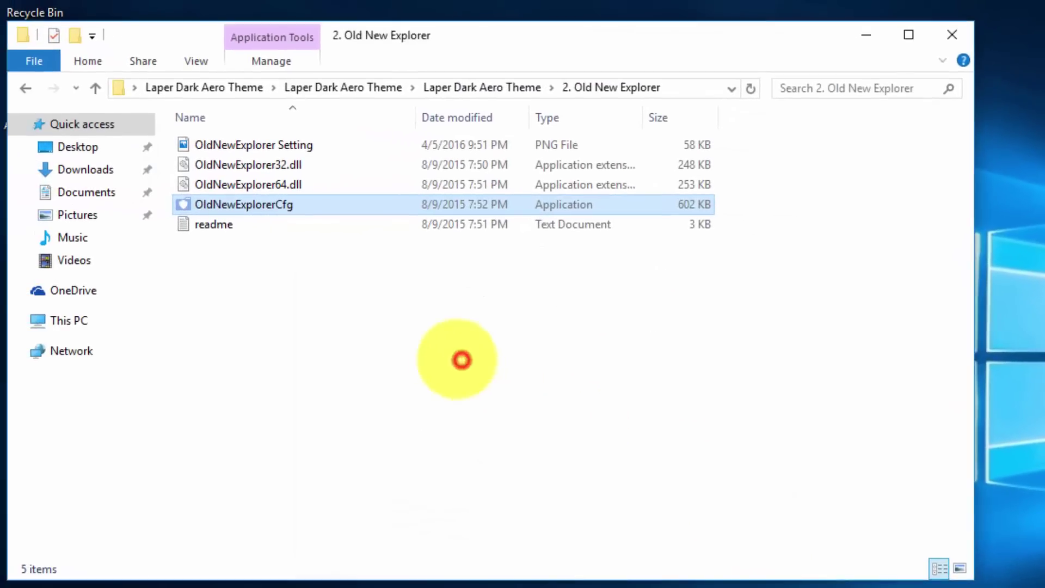
Copy the Laper Dark Aero folder and Laper Dark Aero6 theme from Theme For Windows 10 November Update 10586
click(93, 88)
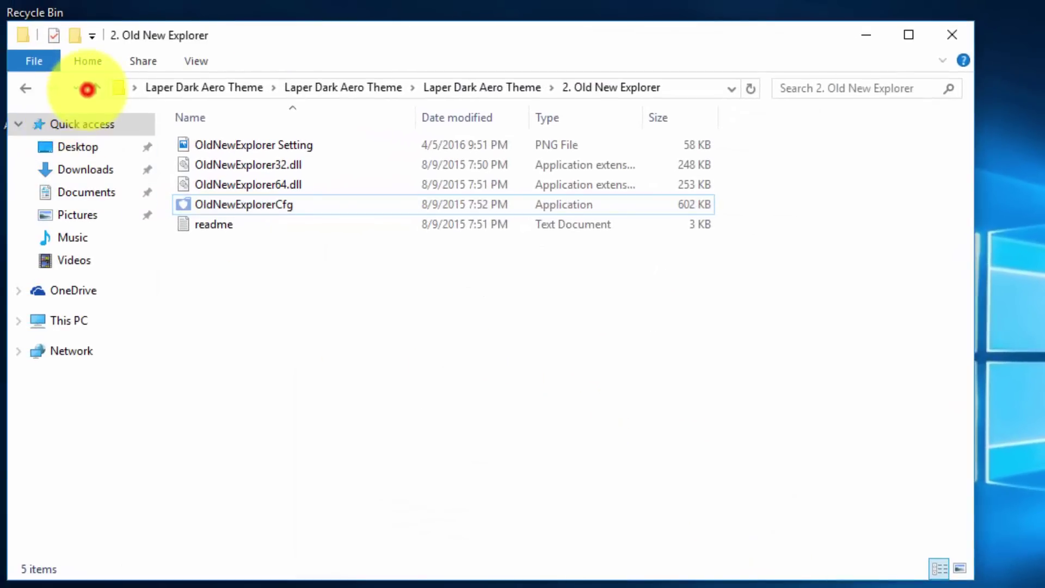
click(217, 186)
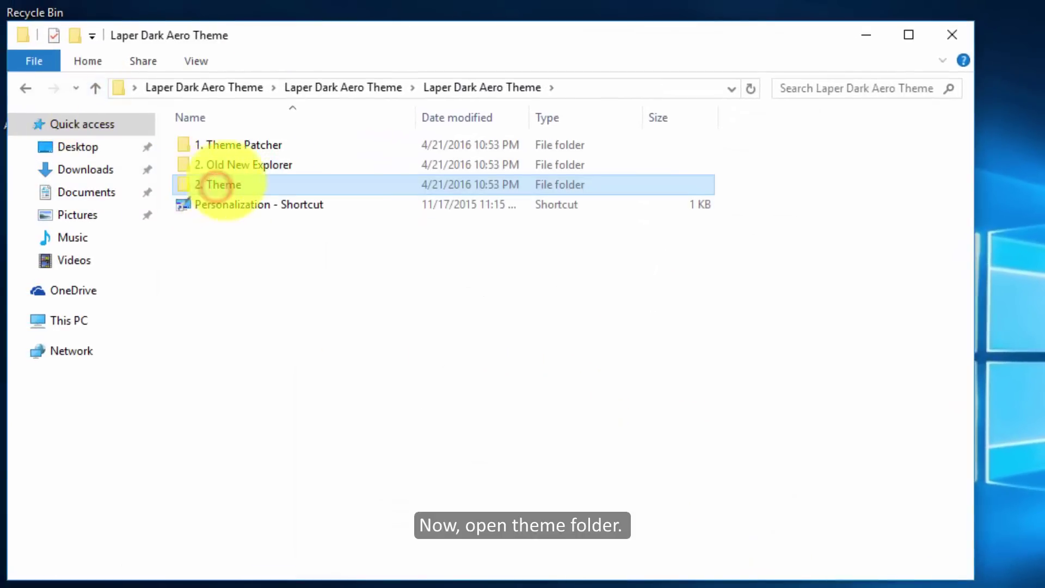
double_click(217, 187)
click(218, 186)
click(235, 241)
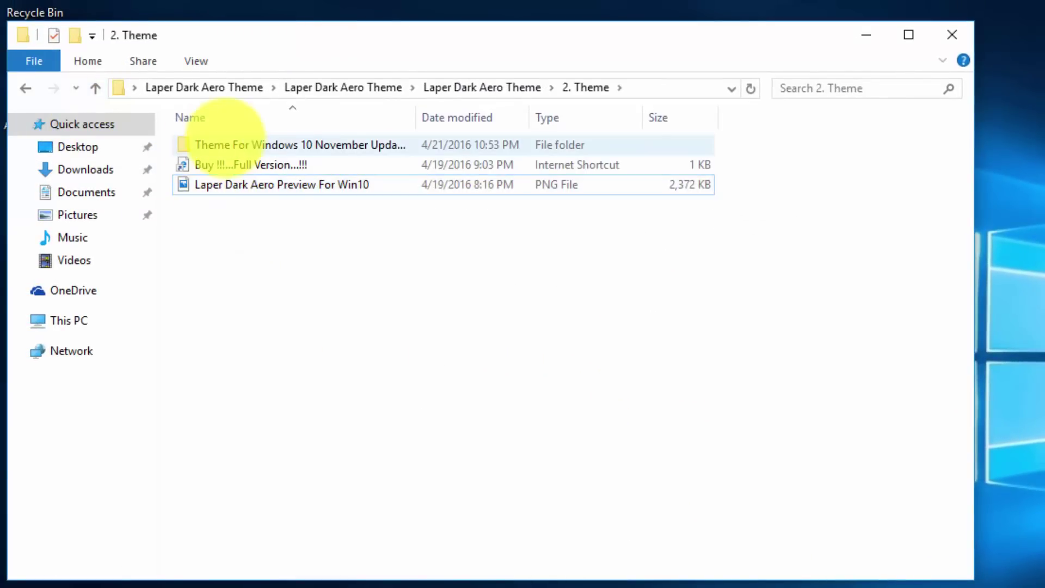
double_click(225, 144)
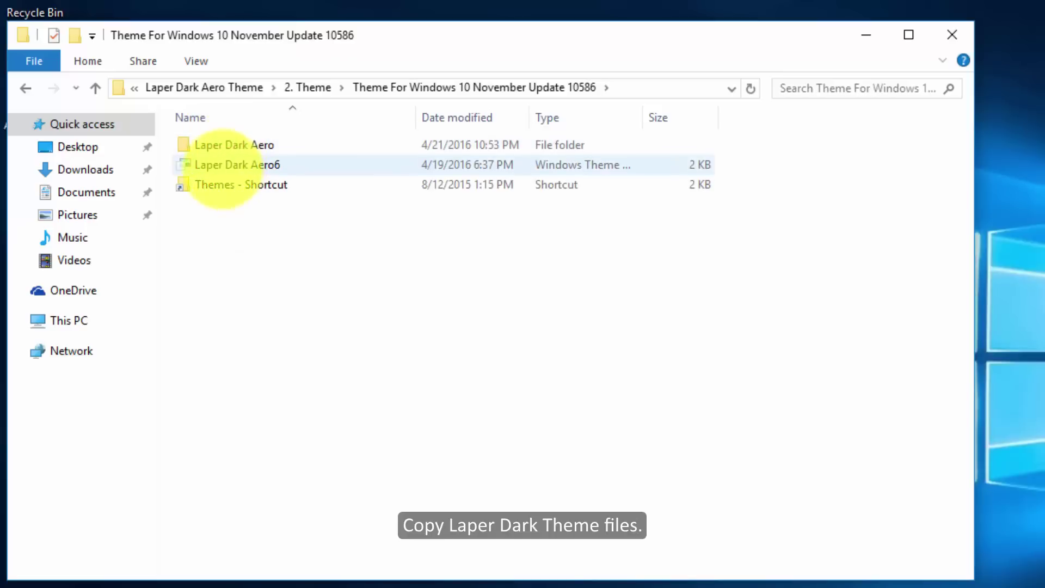
click(222, 166)
ctrl+click(219, 145)
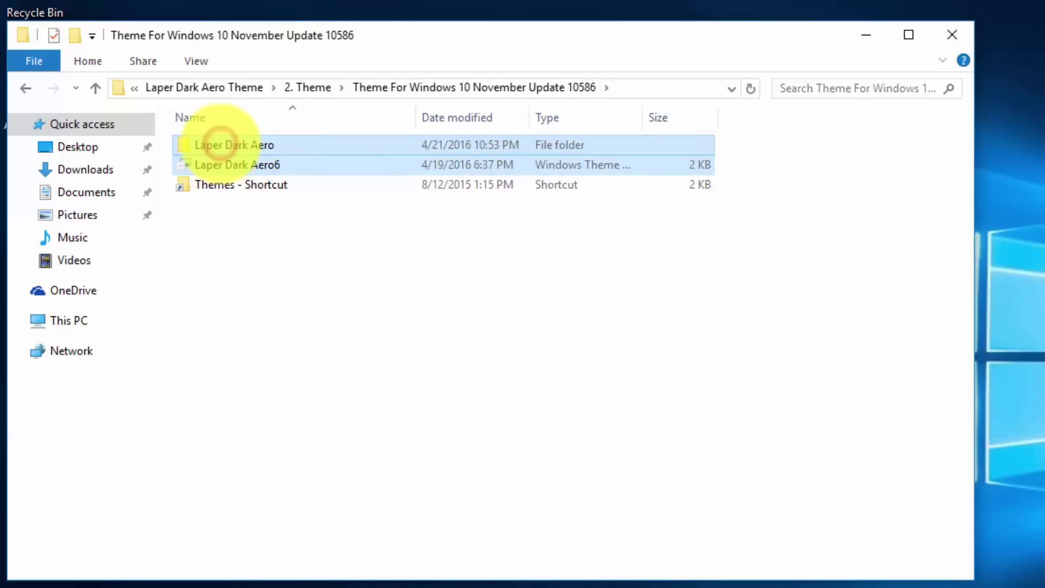
right_click(220, 145)
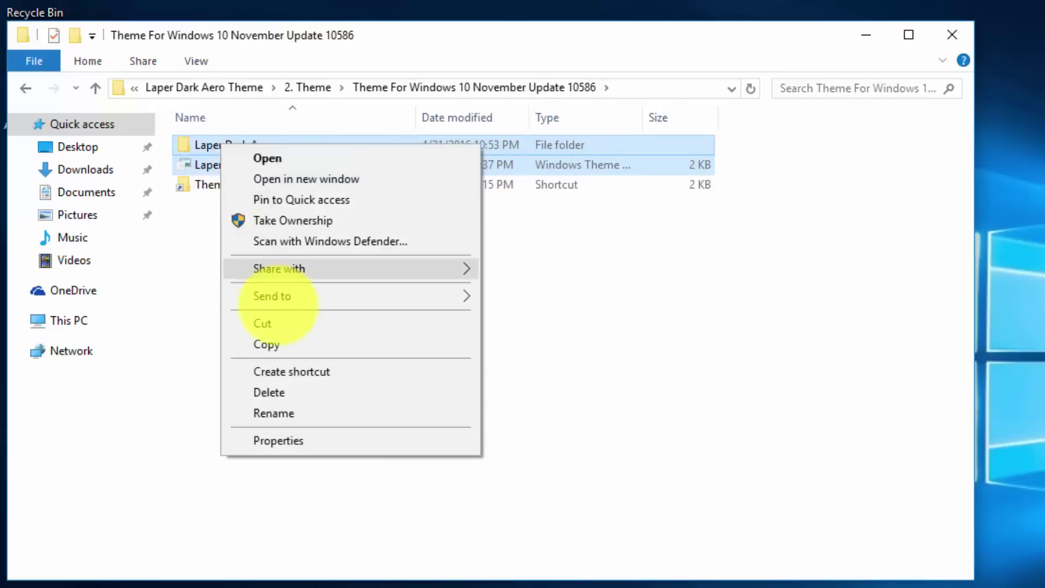
click(282, 341)
Paste both items into C:\Windows\Resources\Themes with admin permission, then go back to the Laper Dark Aero Theme folder
click(226, 182)
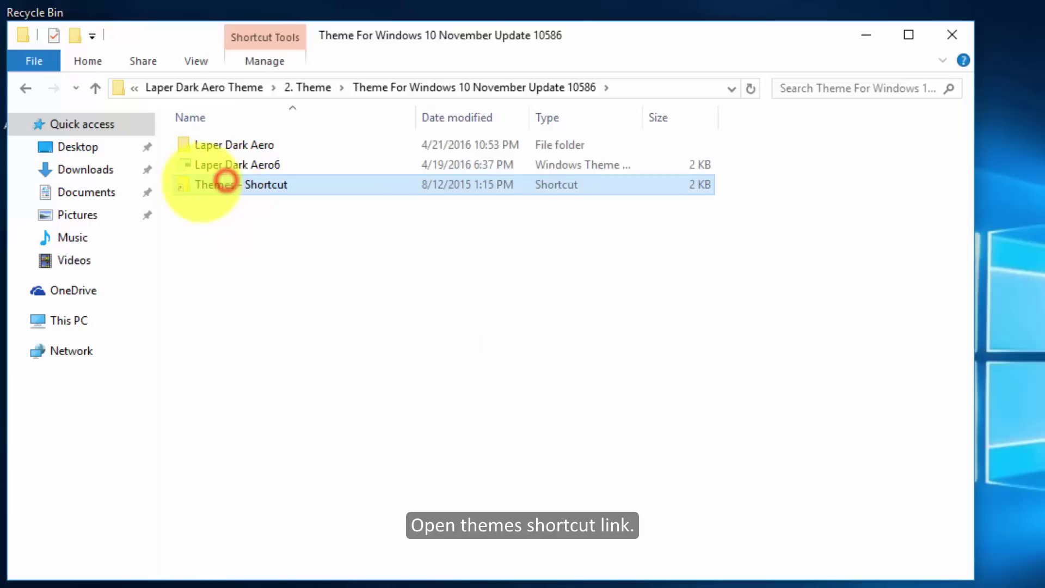
double_click(233, 185)
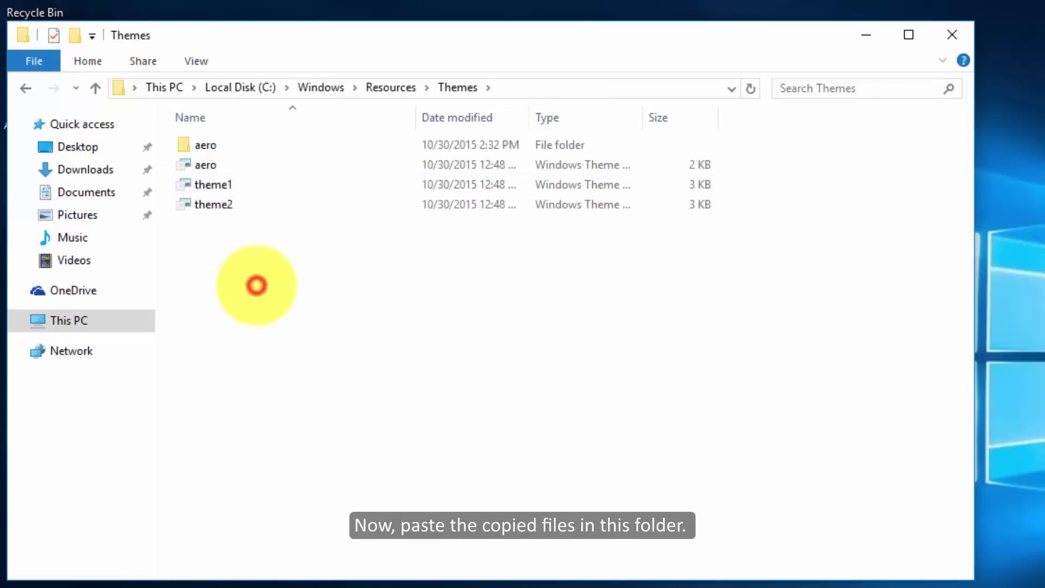
right_click(257, 285)
click(288, 417)
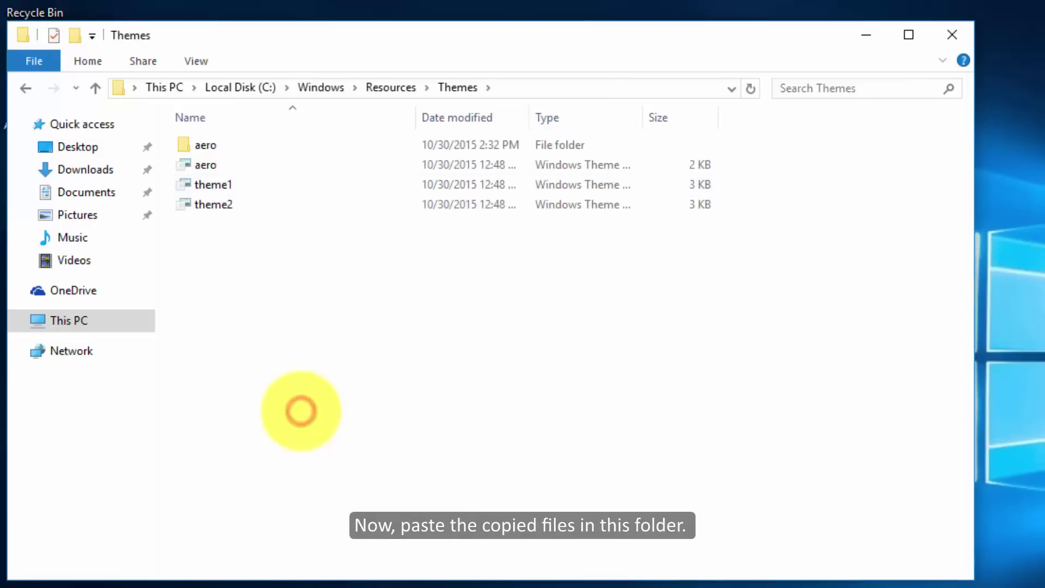
click(220, 184)
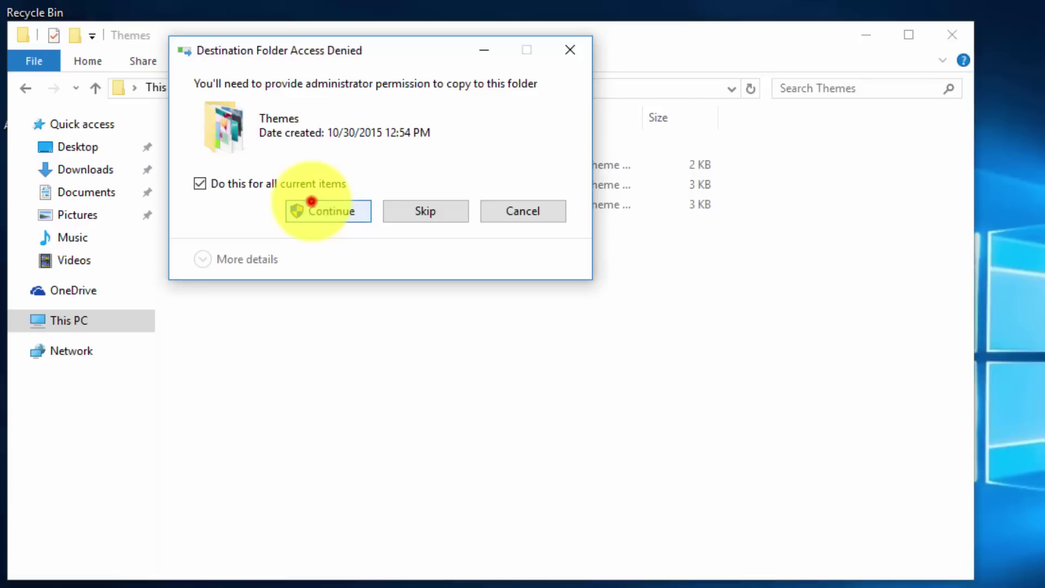
click(311, 202)
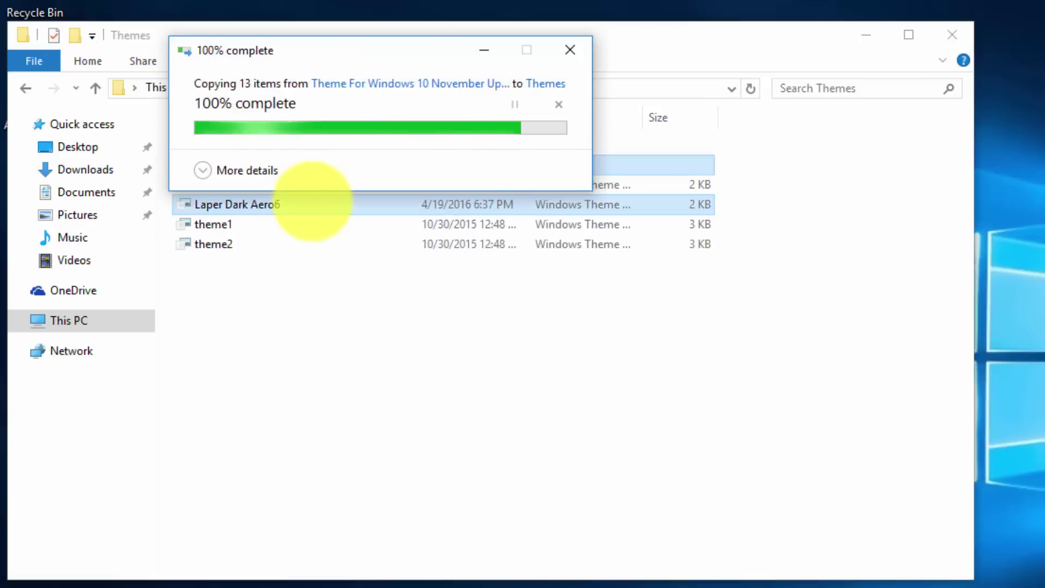
click(304, 324)
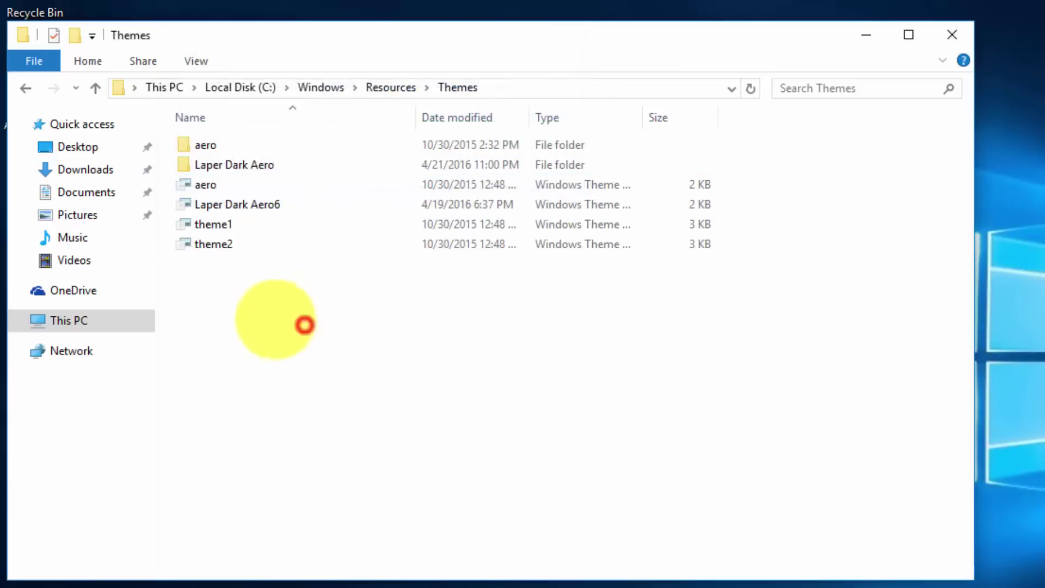
click(20, 89)
click(23, 89)
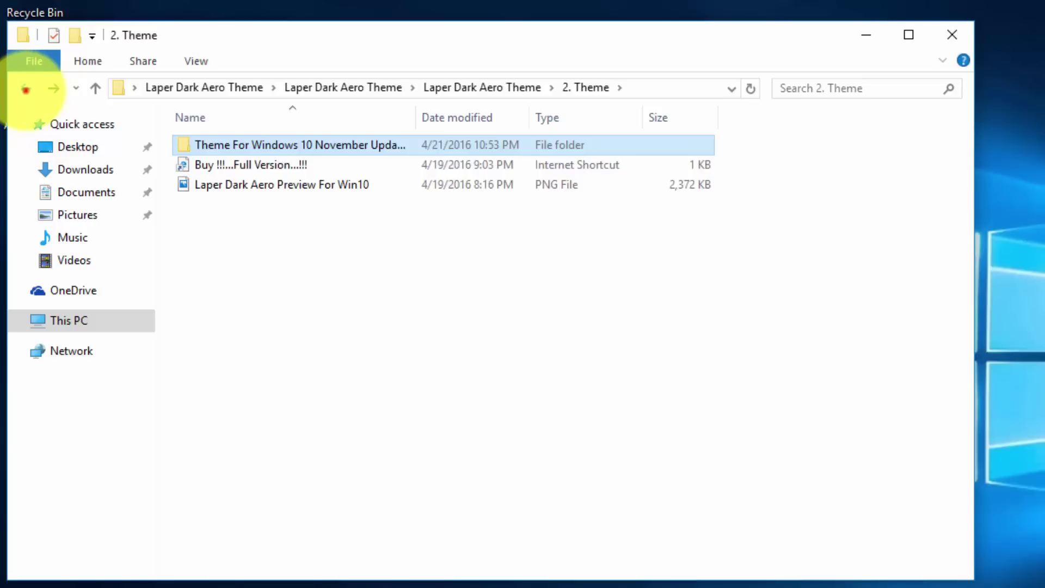
click(25, 89)
Apply the Laper Dark Aero 6 installed theme via Personalization - Shortcut and close the window
click(254, 202)
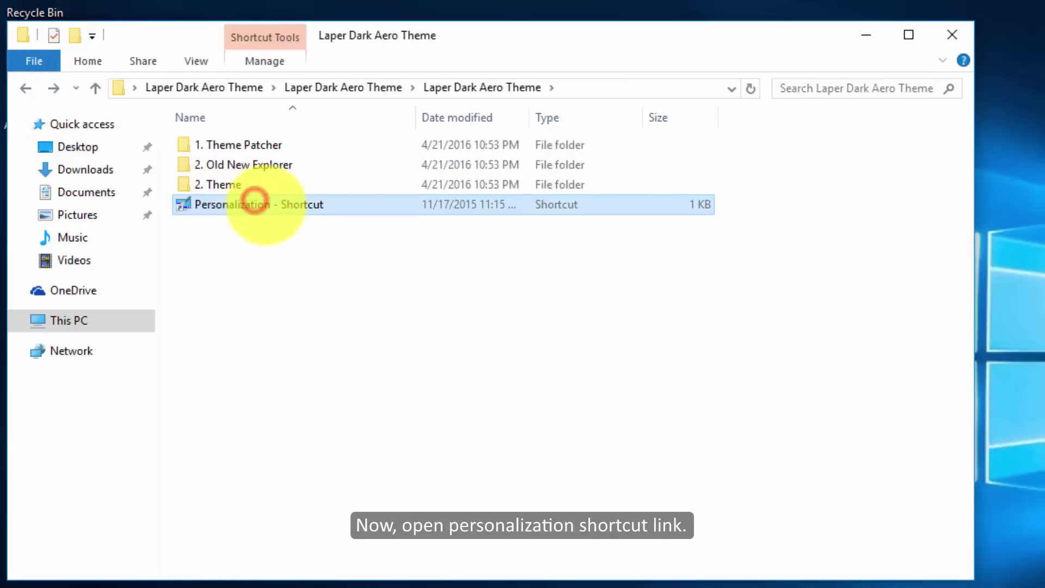
double_click(268, 204)
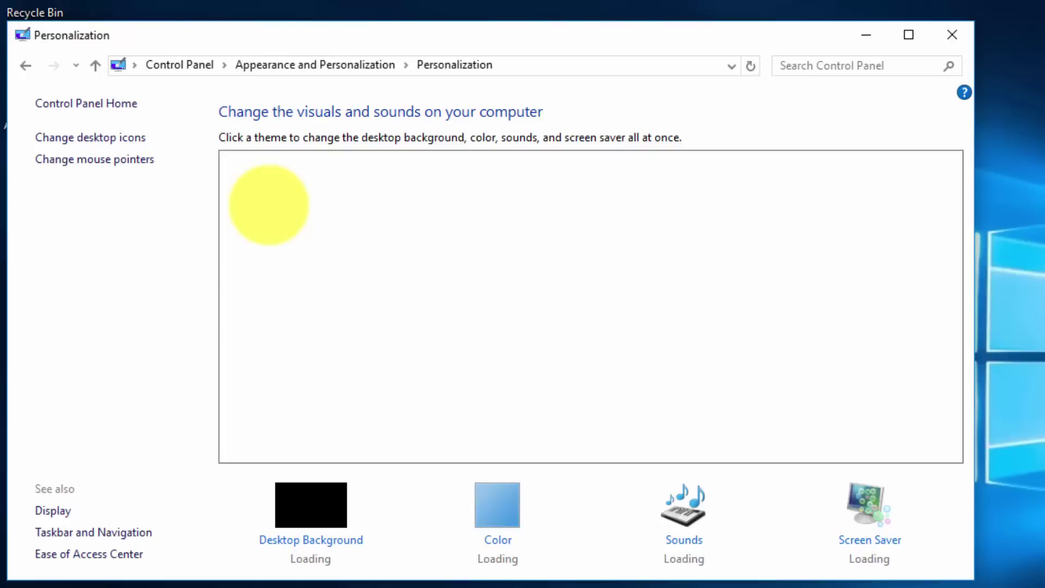
scroll(490, 370, down, 1)
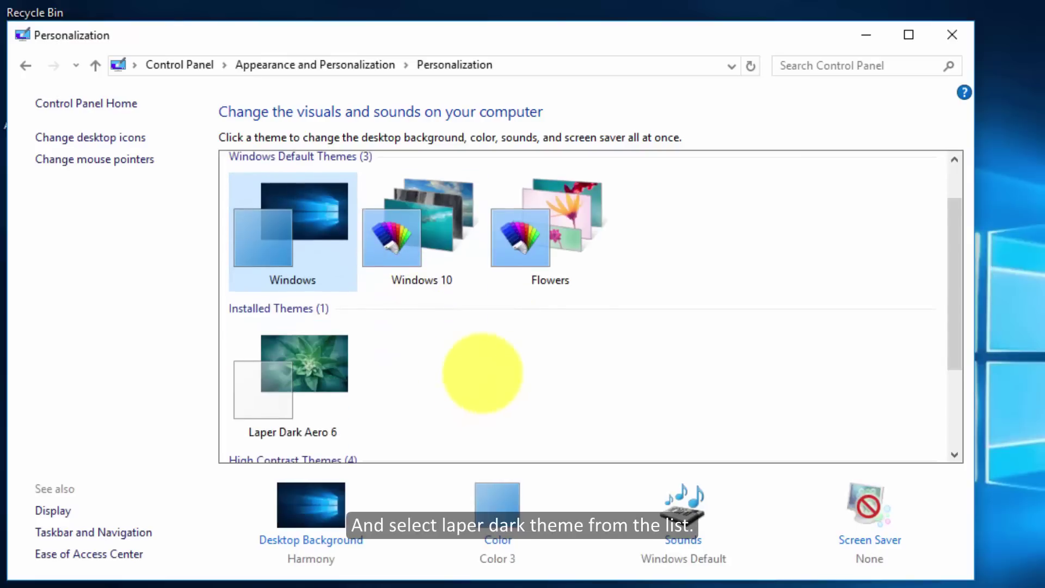
click(305, 353)
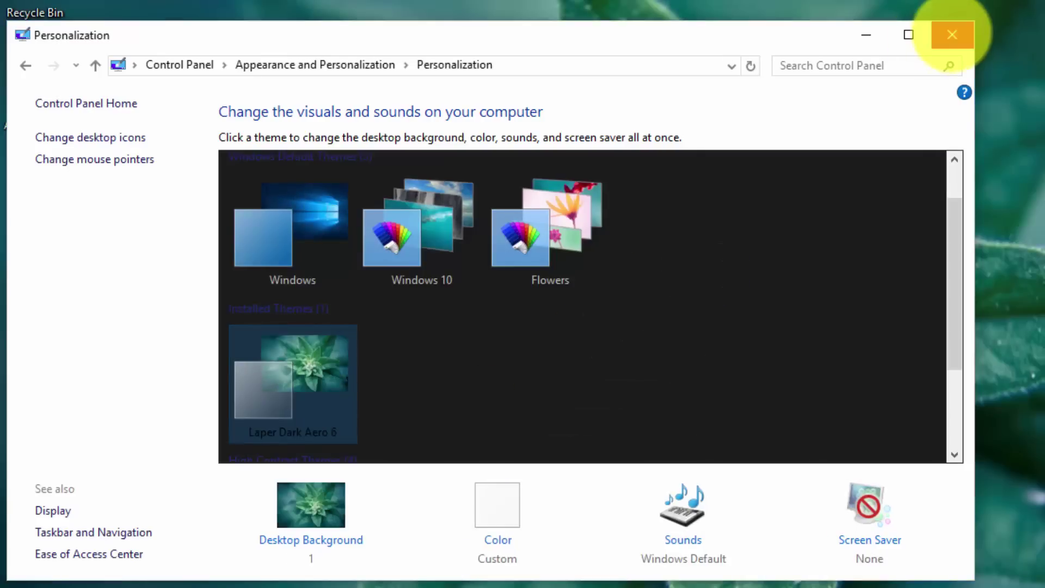
click(952, 33)
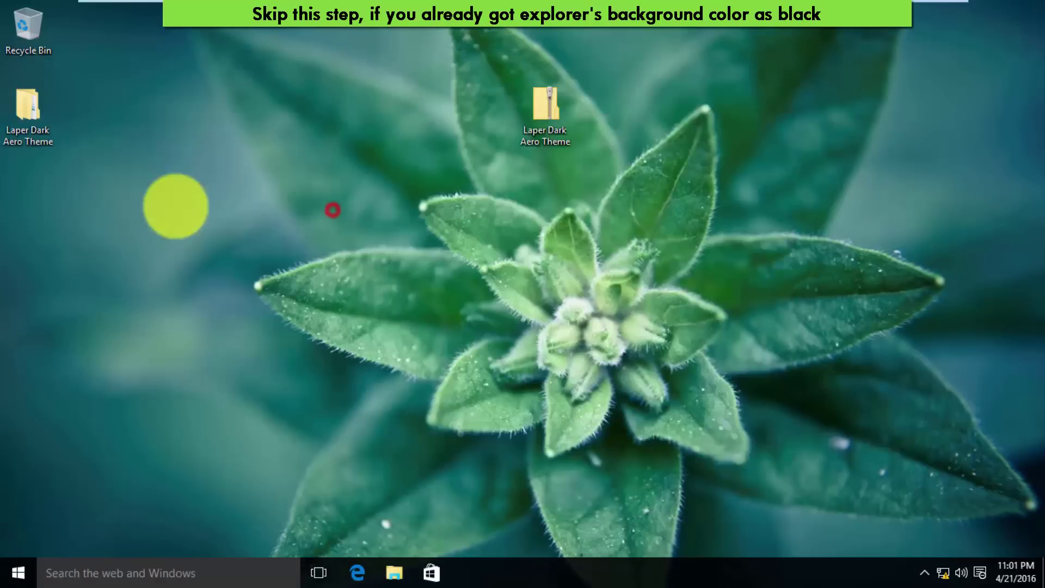
Reapply the default Windows theme via Personalization - Shortcut and minimize the window
double_click(8, 102)
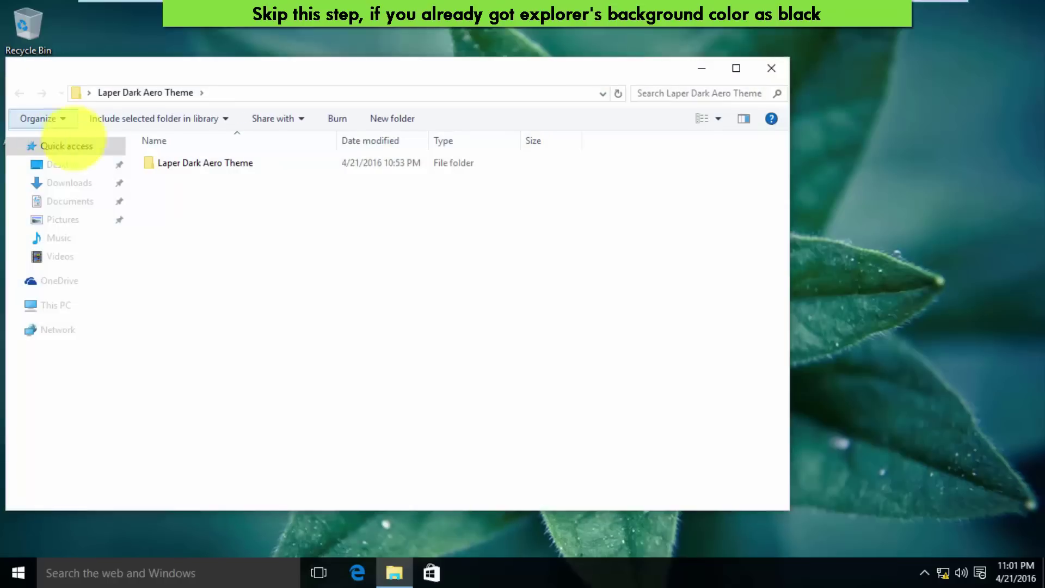
click(208, 162)
double_click(207, 161)
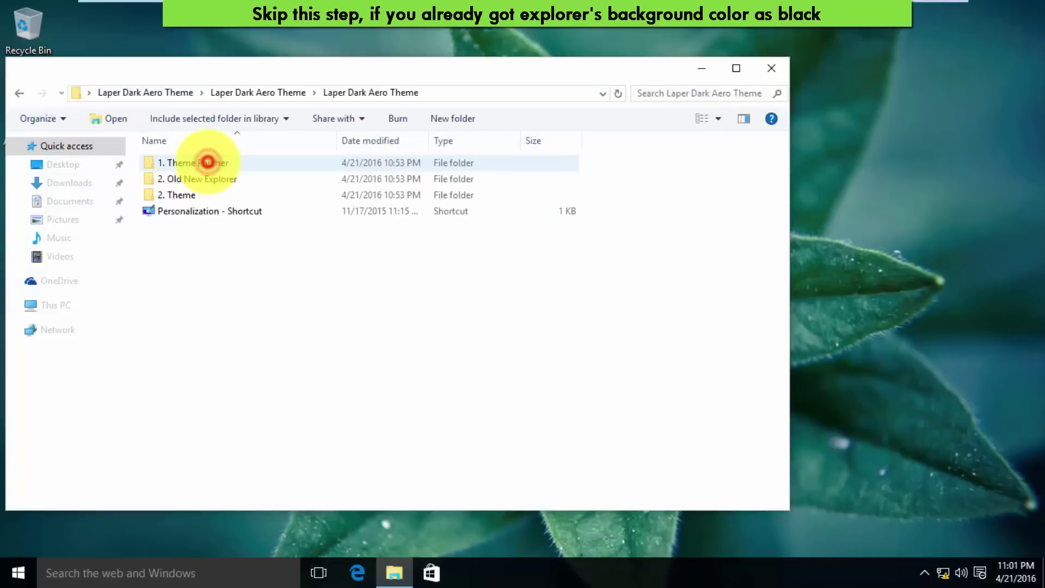
double_click(210, 210)
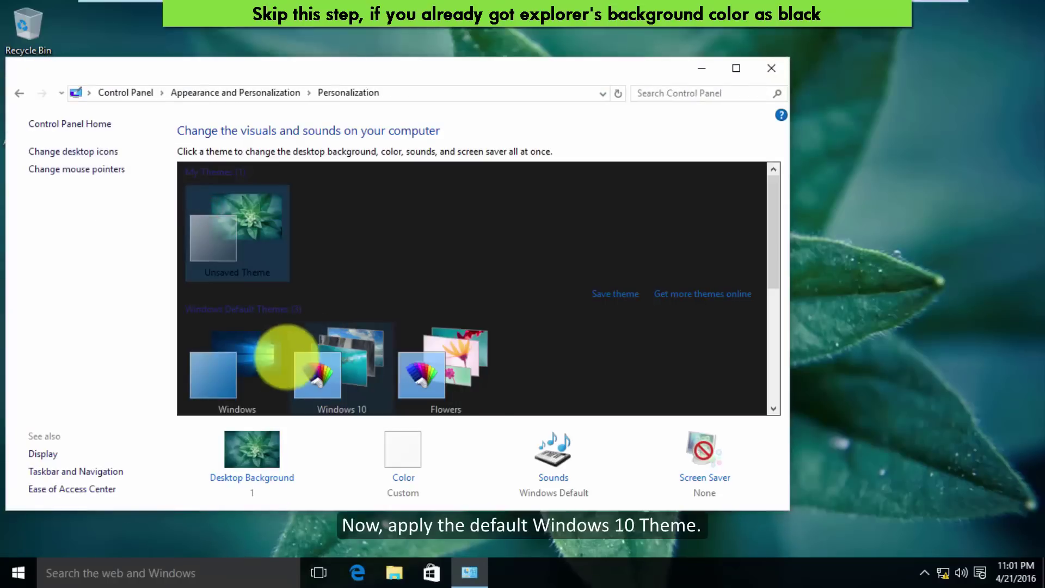
click(242, 364)
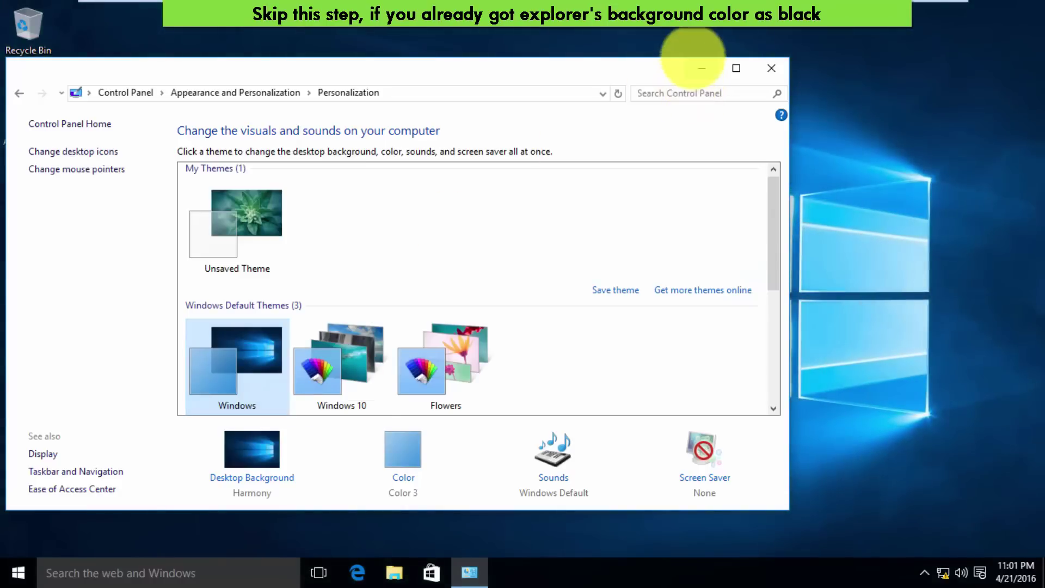
click(702, 68)
click(312, 229)
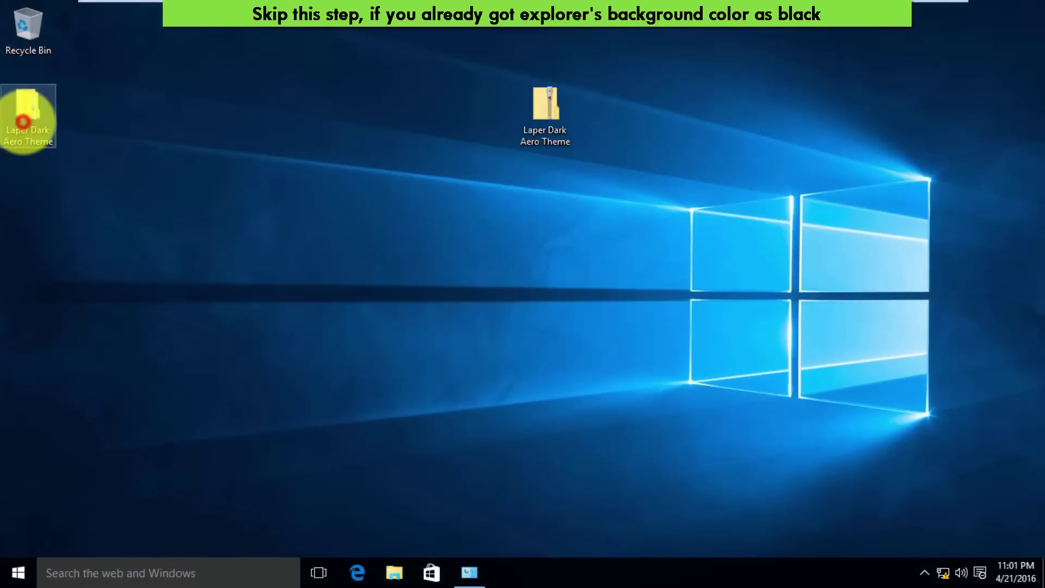
Snap the Laper Dark Aero Theme folder right and a new Explorer window showing This PC left
double_click(23, 122)
click(185, 166)
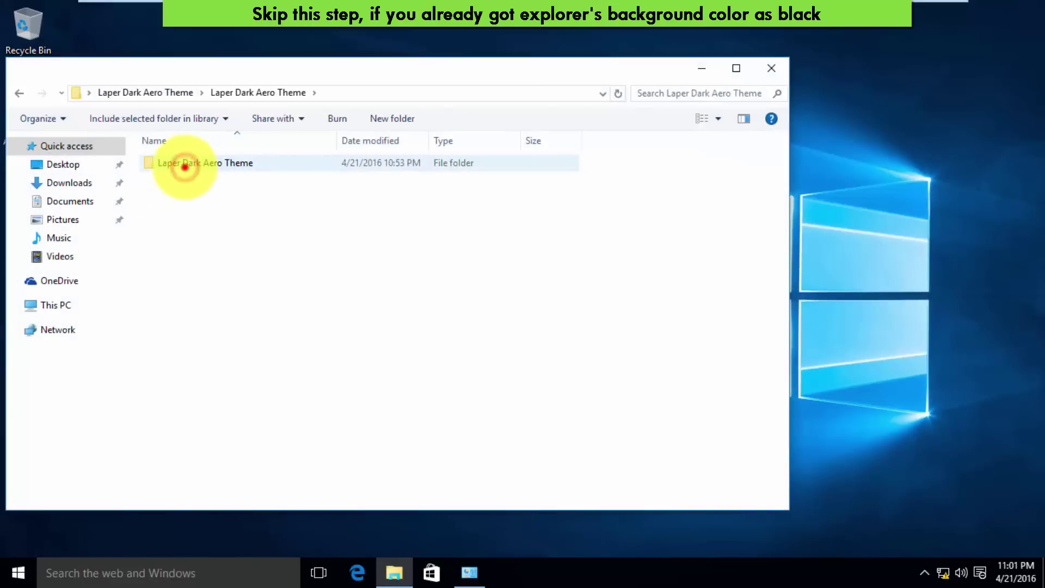
double_click(185, 166)
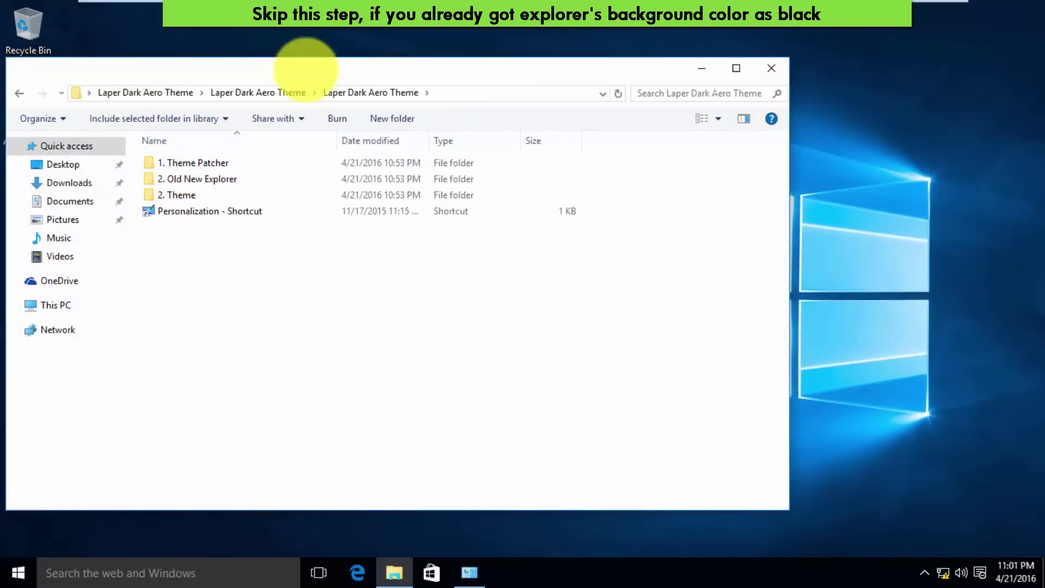
drag(296, 66, 1040, 103)
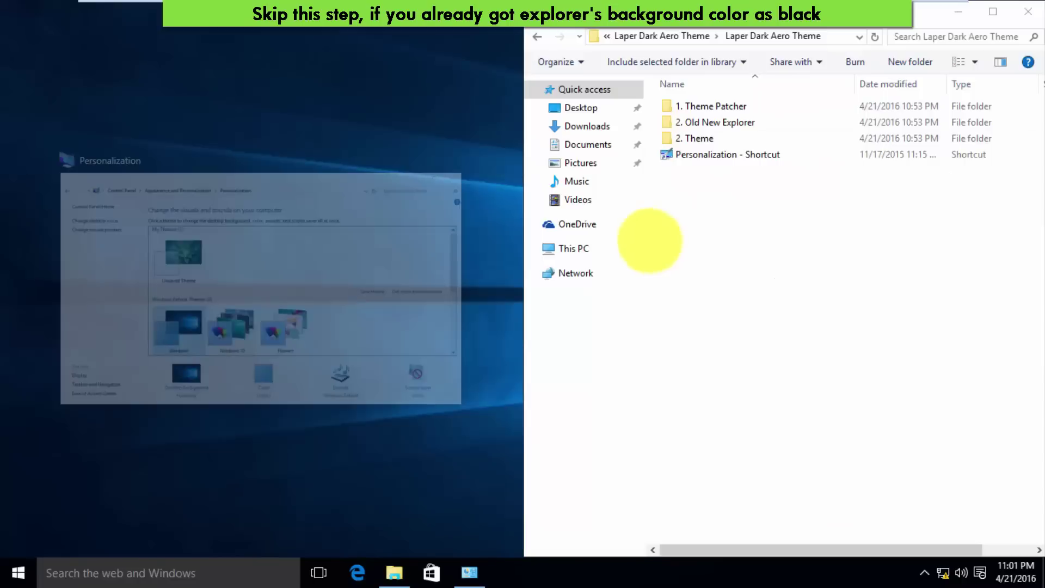
key(super+e)
drag(420, 94, 3, 90)
click(66, 245)
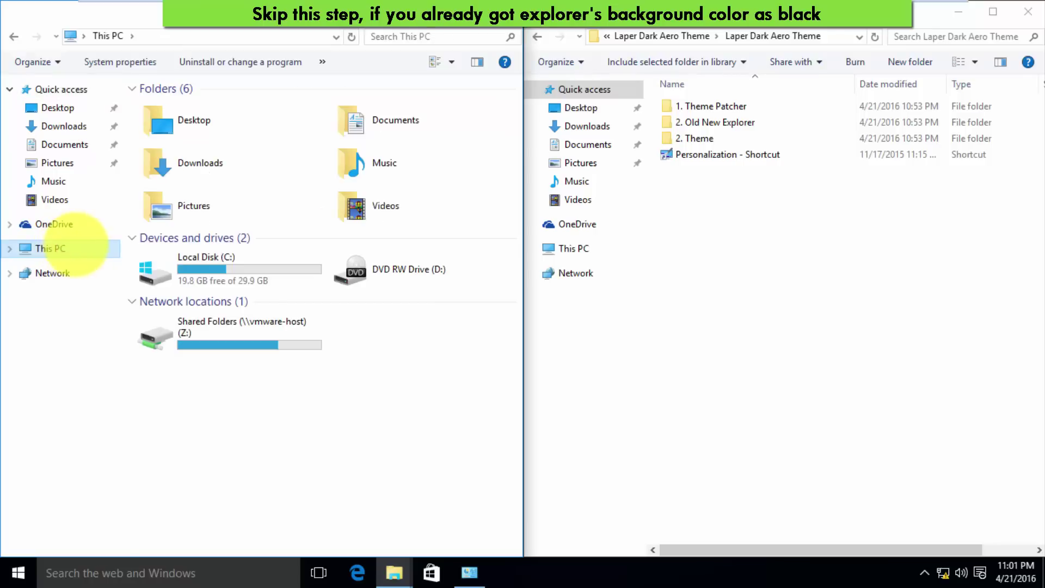
In the right window, open 1. Theme Patcher > File Patch x64
click(710, 106)
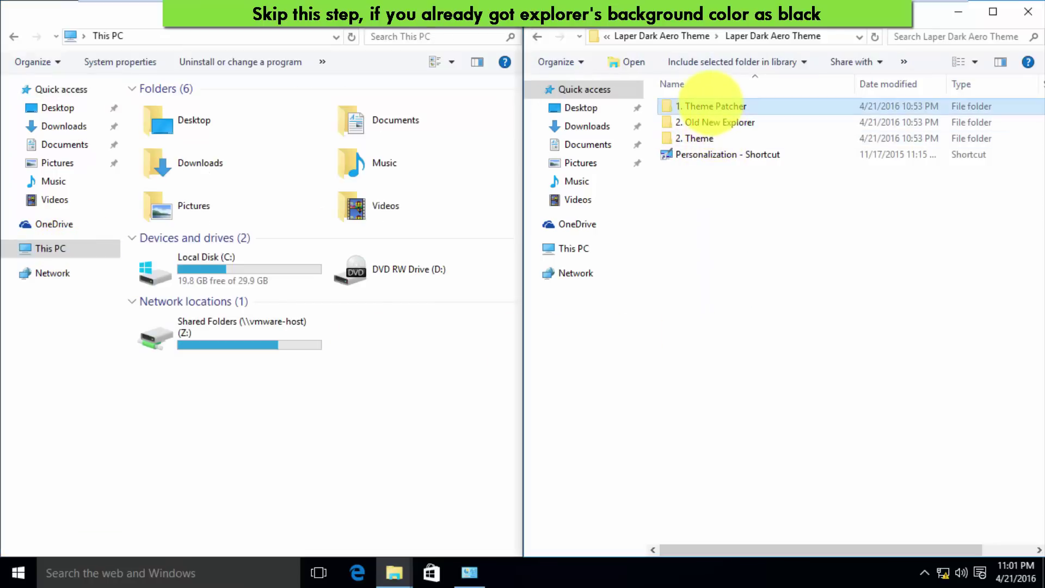
double_click(710, 105)
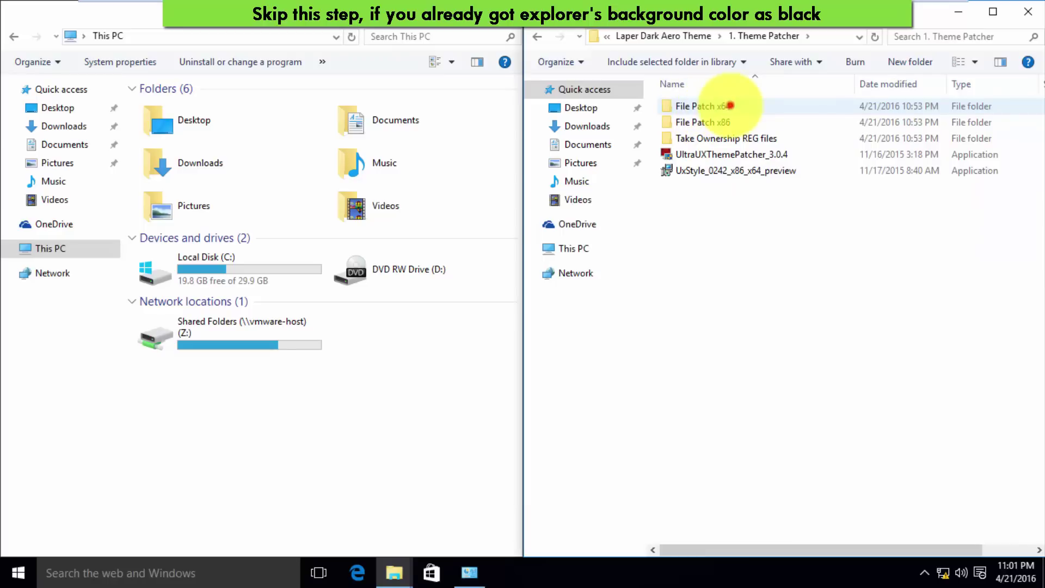
double_click(730, 105)
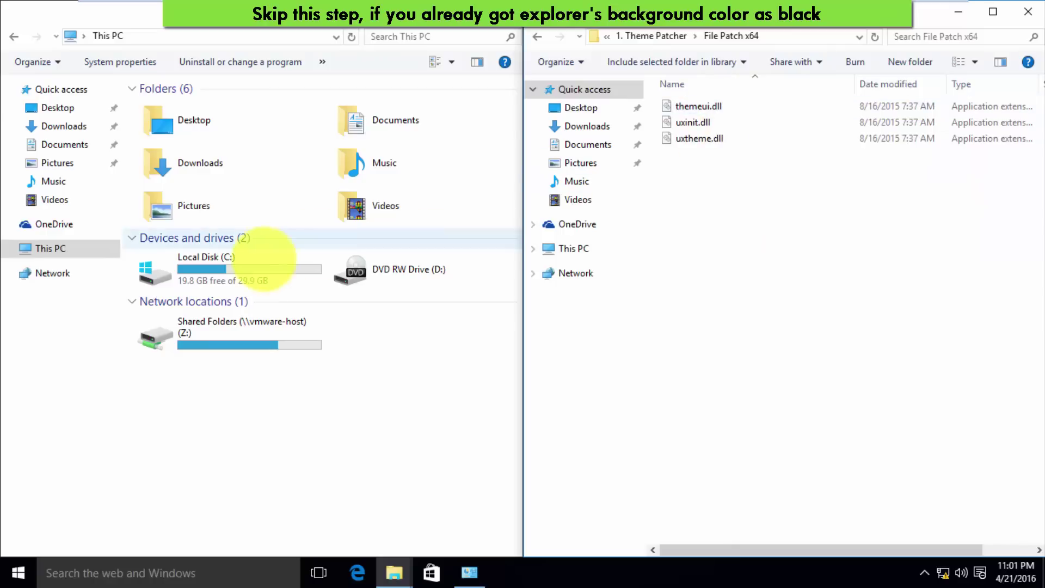
In the left window, go to C:\Windows\System32, find themeui.dll and open its file location
double_click(261, 262)
double_click(252, 170)
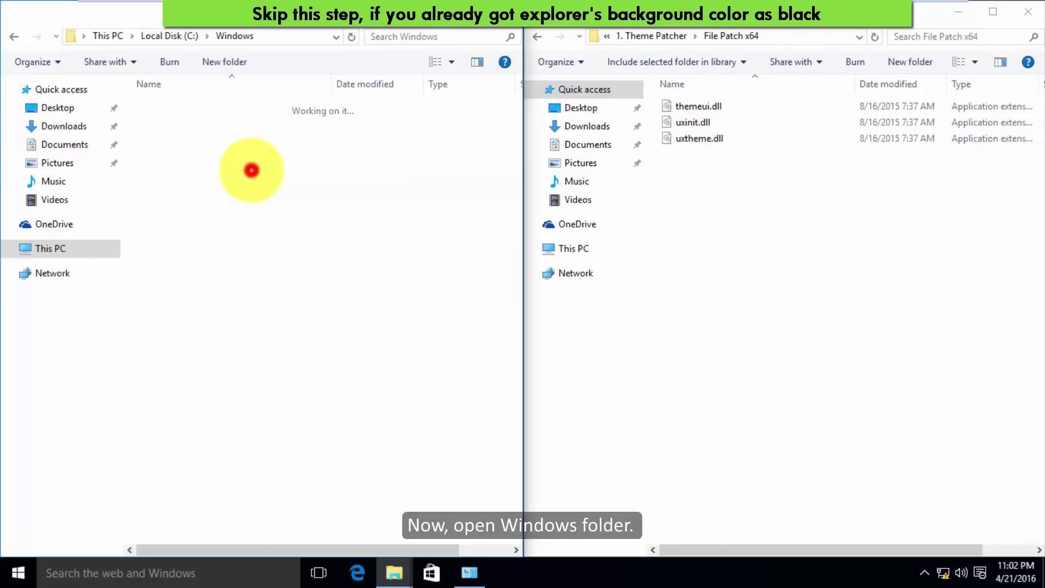
scroll(269, 322, down, 6)
scroll(275, 324, down, 4)
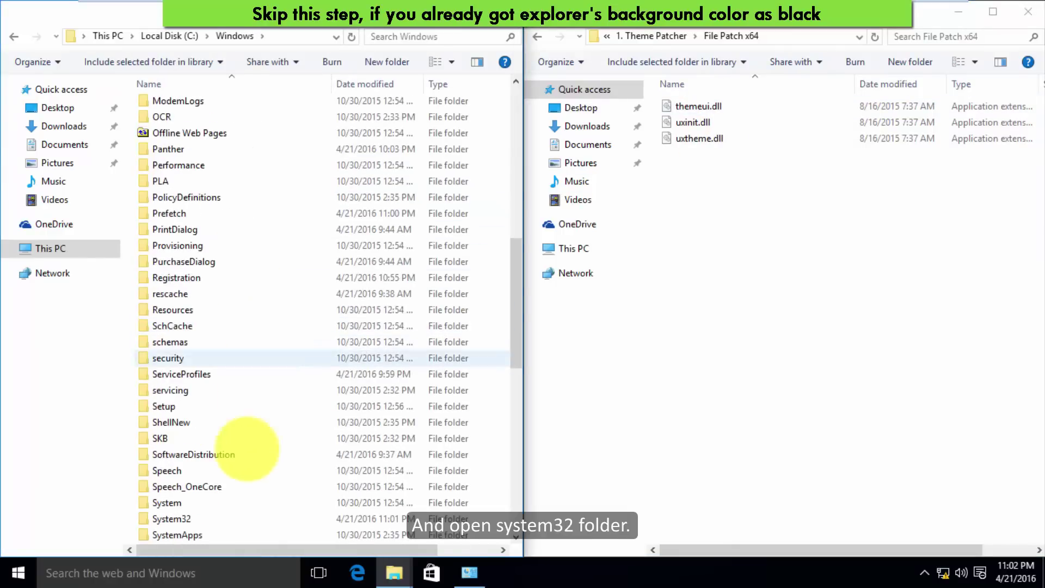
double_click(241, 516)
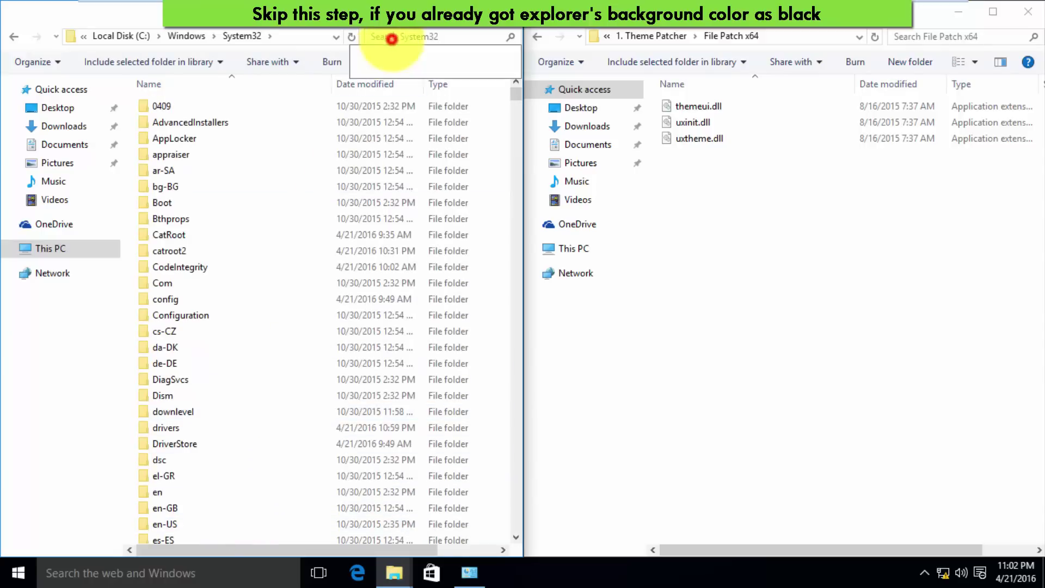
text(themeui.dll)
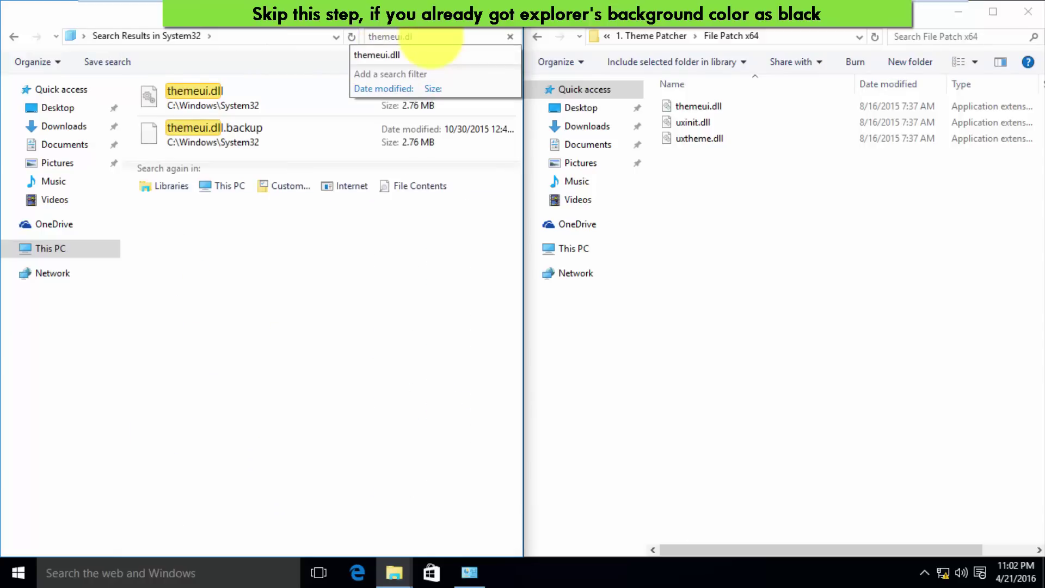
click(237, 144)
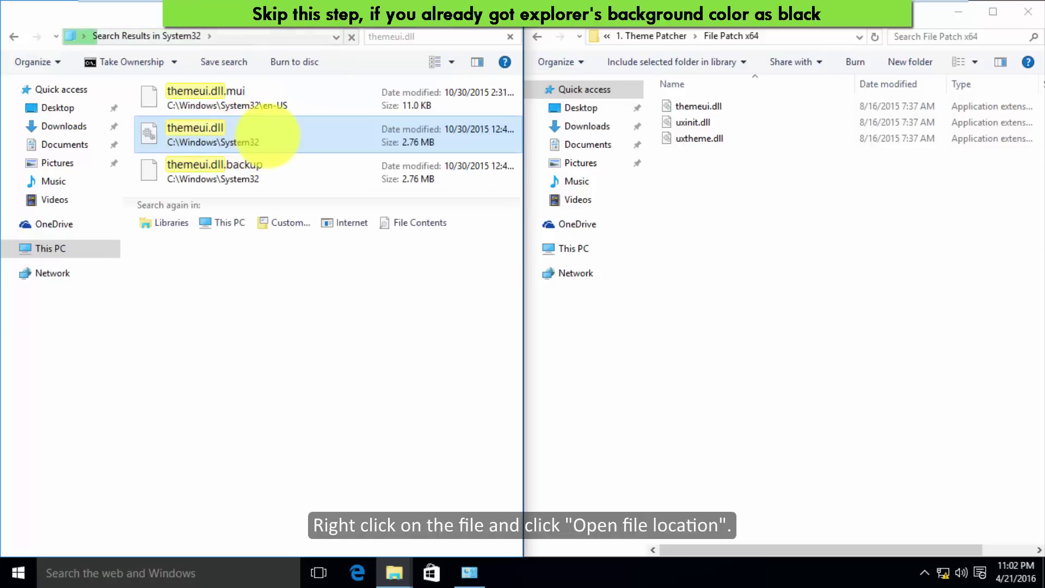
right_click(267, 136)
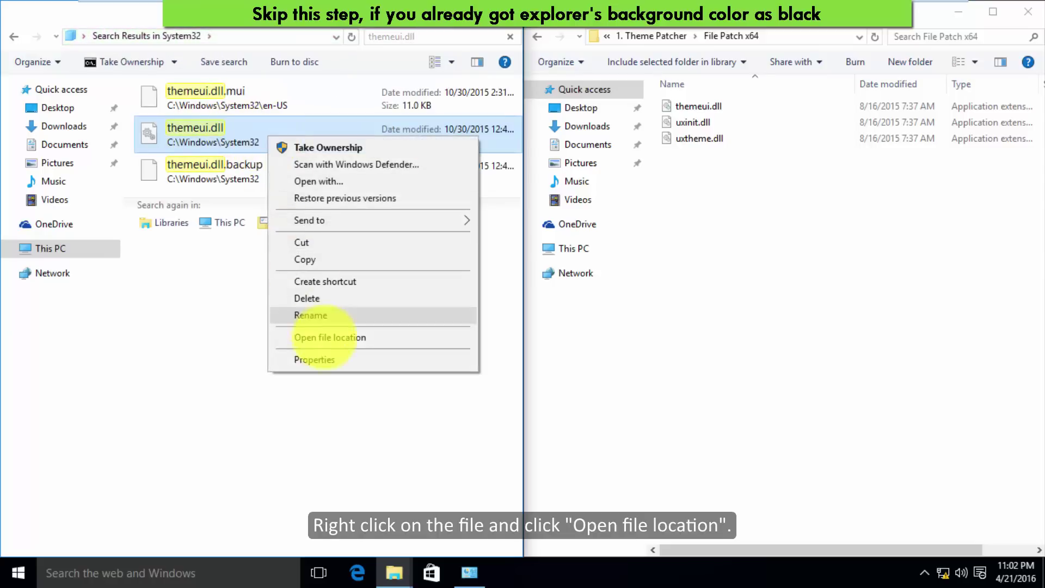
click(325, 338)
scroll(332, 325, down, 5)
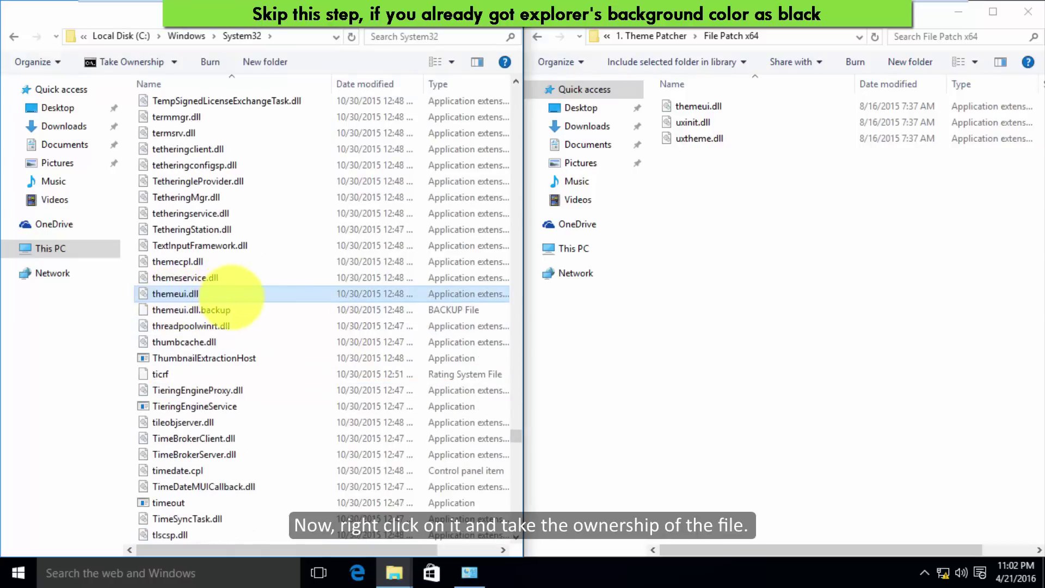
Take ownership of themeui.dll in System32, approving the administrator prompt
right_click(232, 297)
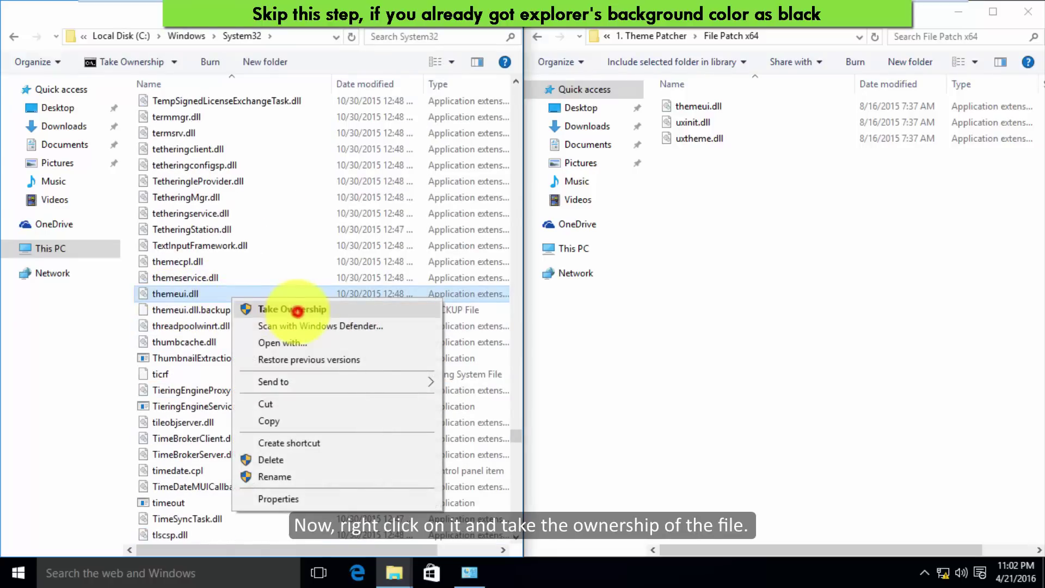
click(297, 309)
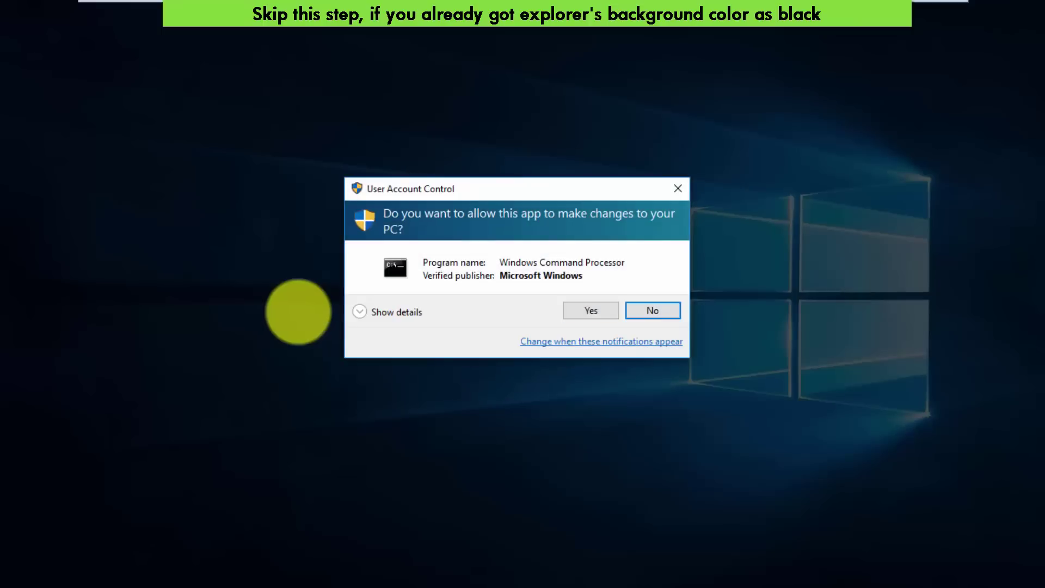
key(Return)
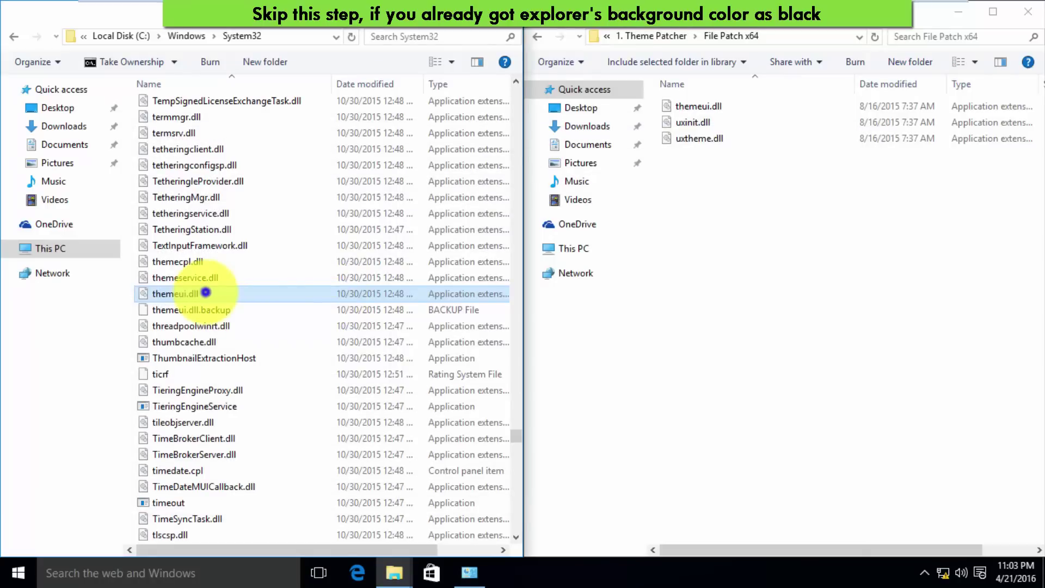
Rename themeui.dll to themeui.dll.del and confirm the extension change
right_click(206, 293)
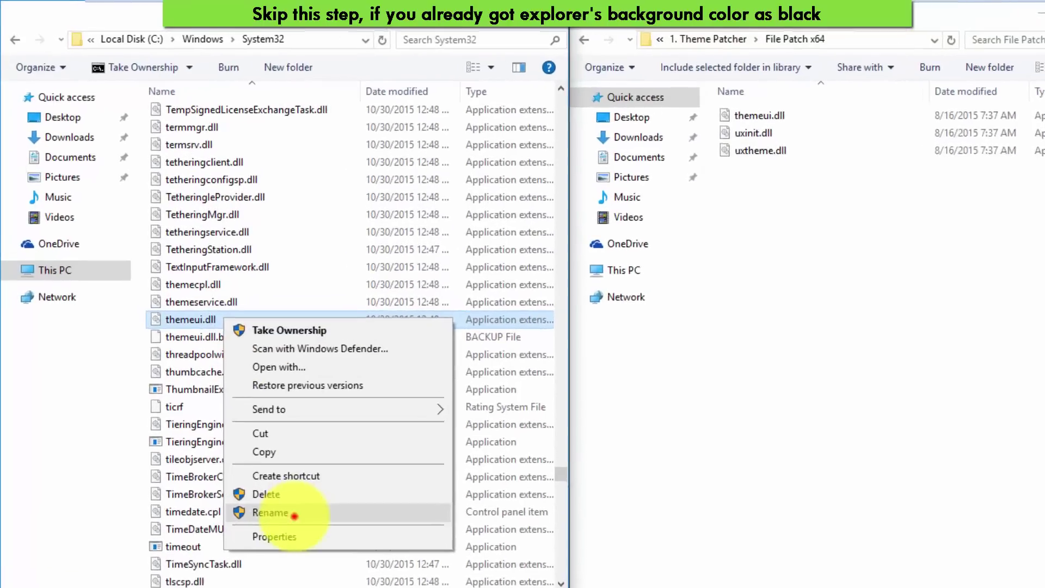
click(302, 472)
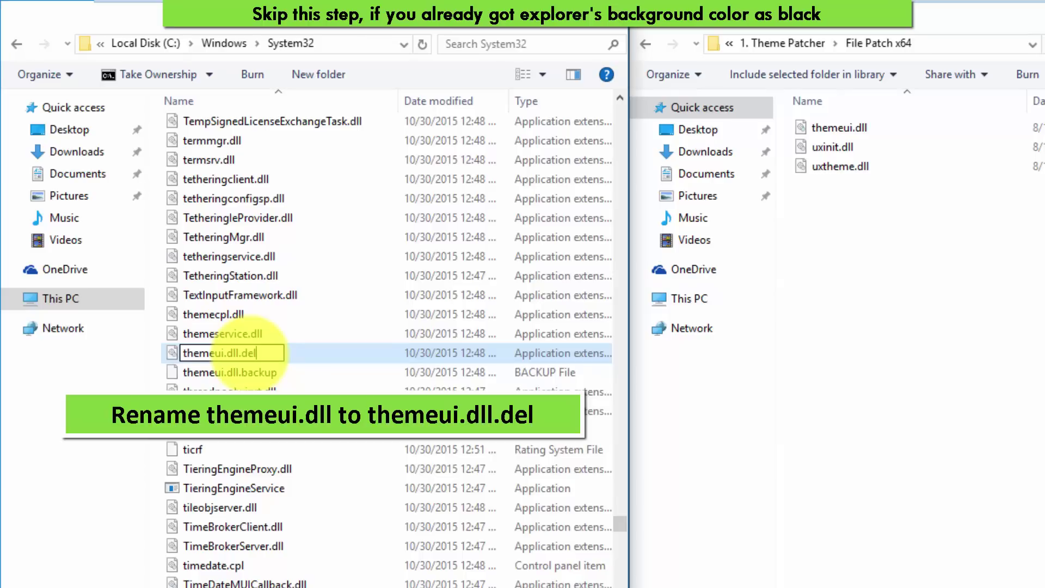
text(.del)
key(Return)
click(708, 352)
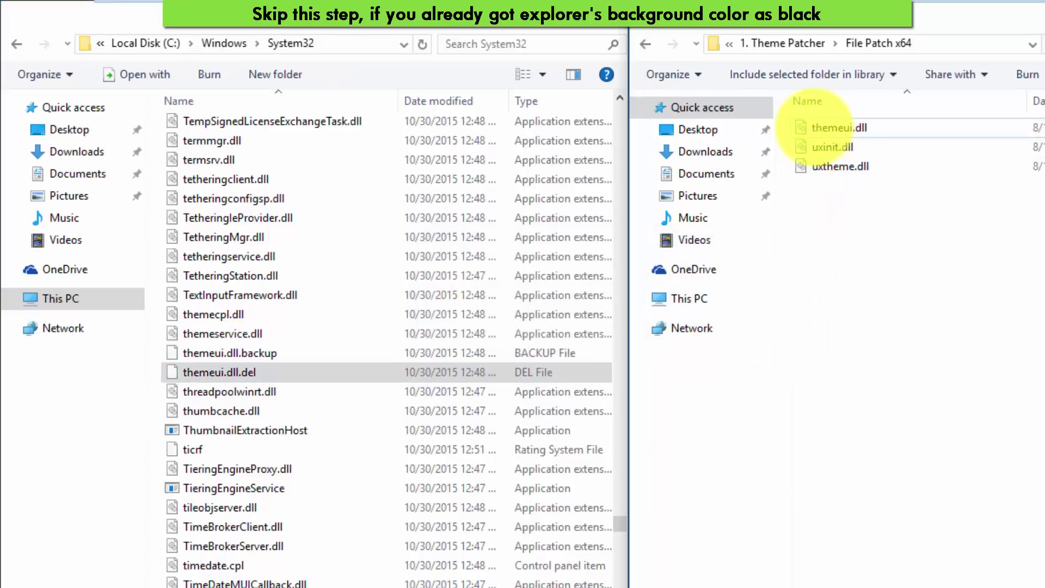
Copy the patched themeui.dll from File Patch x64 into System32, granting administrator permission
click(814, 127)
right_click(814, 127)
click(850, 301)
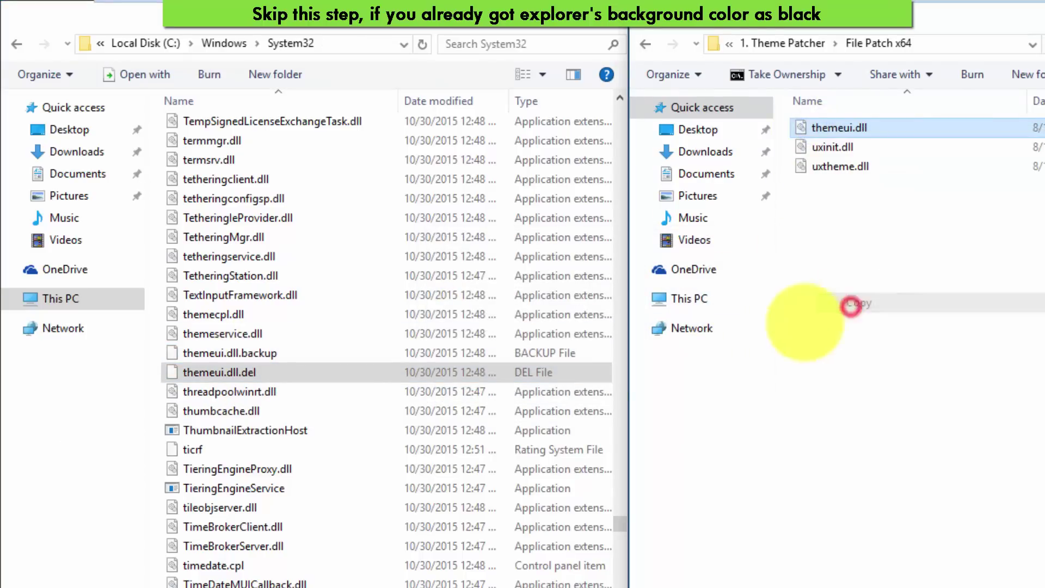
click(398, 329)
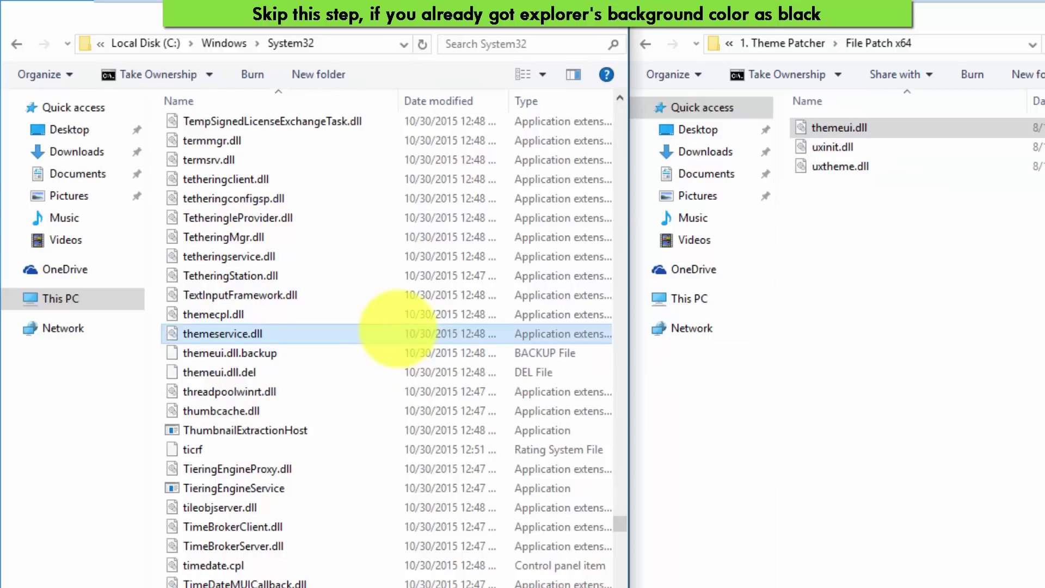
key(ctrl+v)
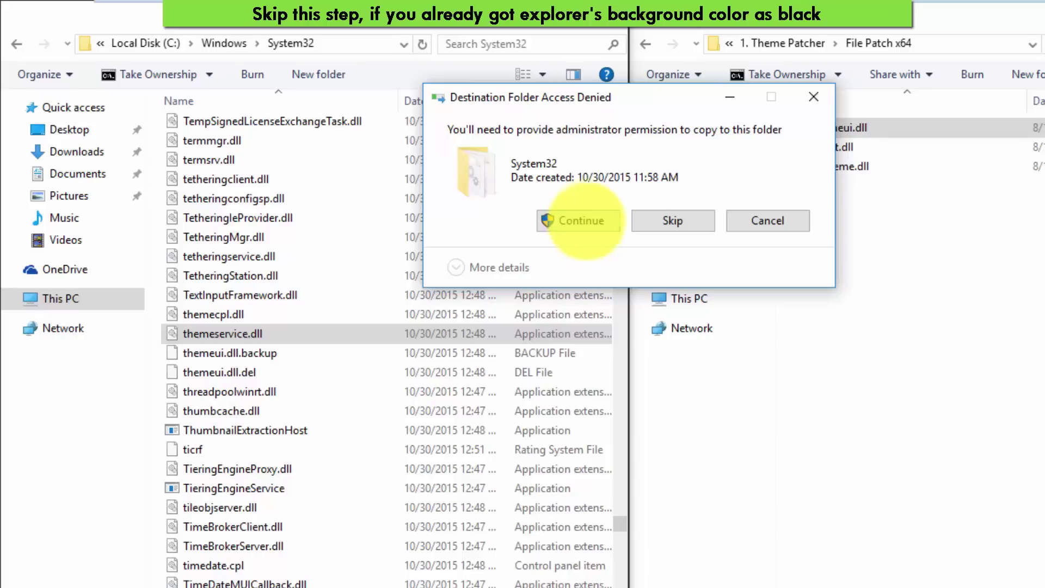
click(586, 217)
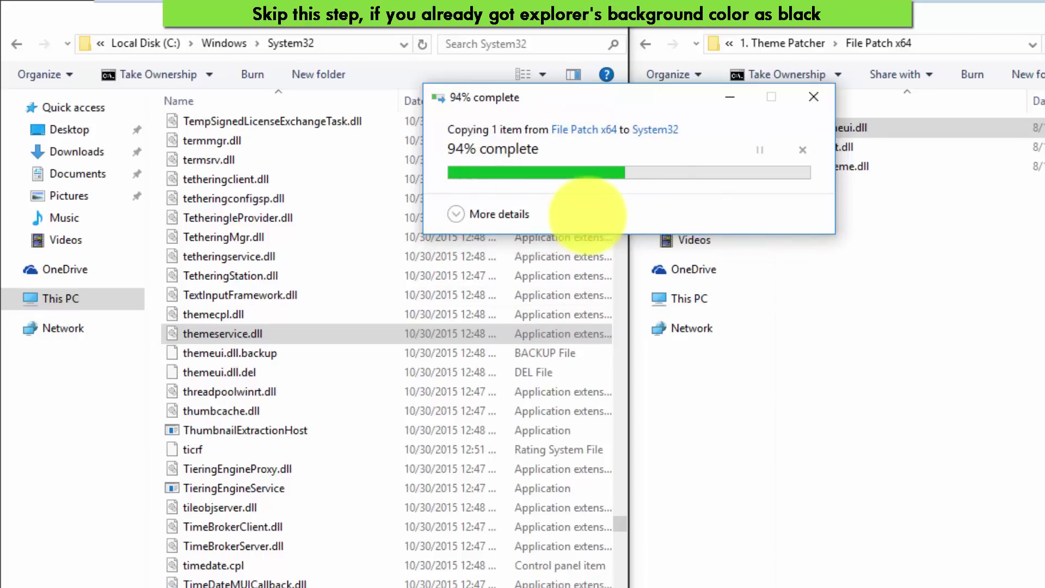